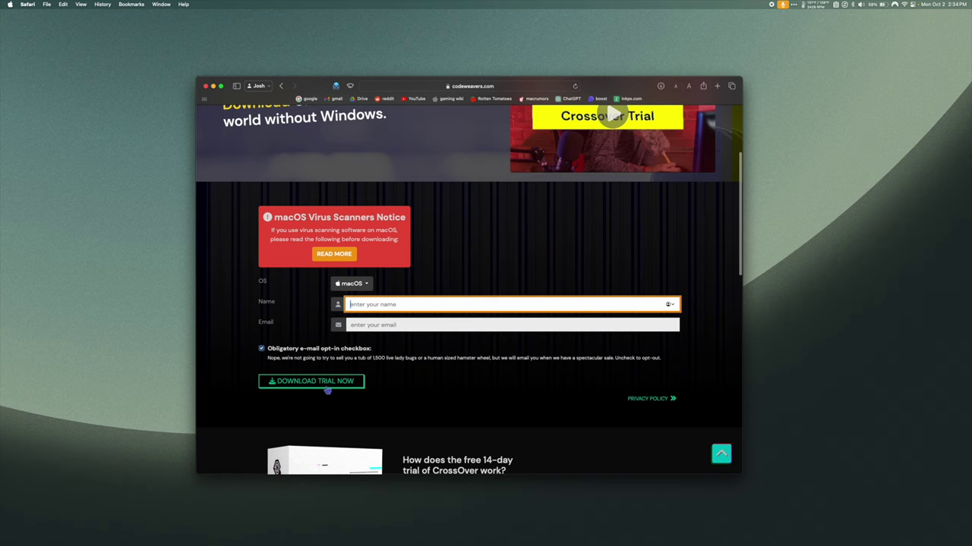
- Quit the browser, extract crossover-23.5.0.zip in the Downloads folder and move the CrossOver app to Applications
key("super+q")
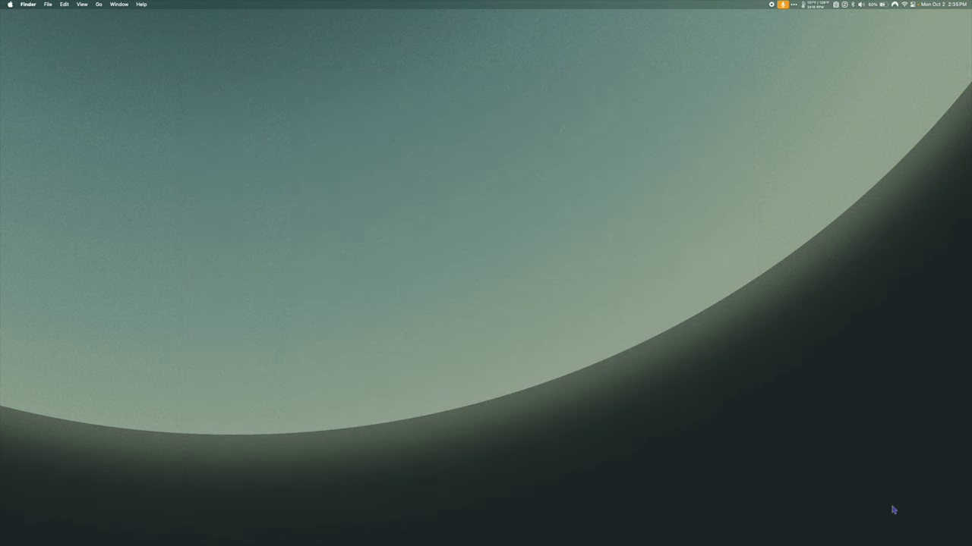
left_click(386, 525)
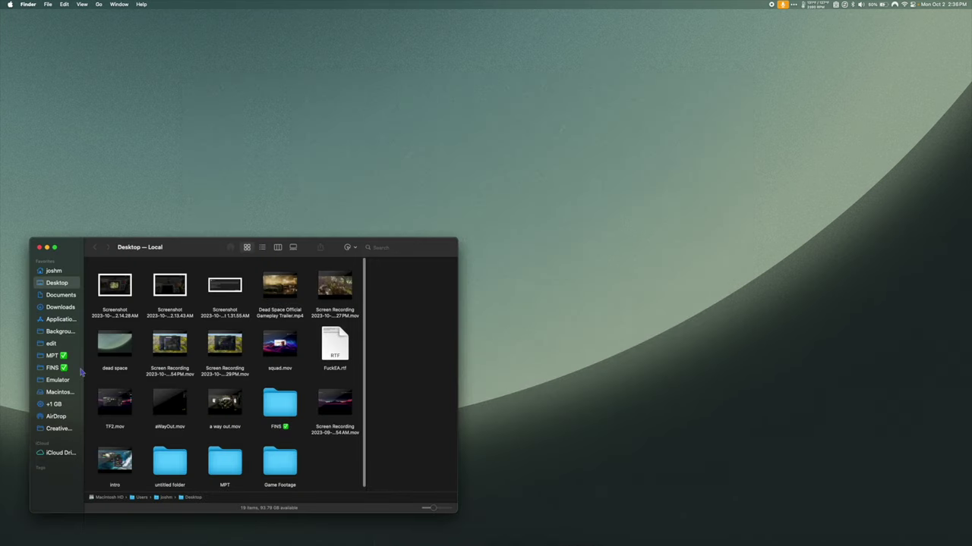
left_click(64, 309)
left_click(117, 282)
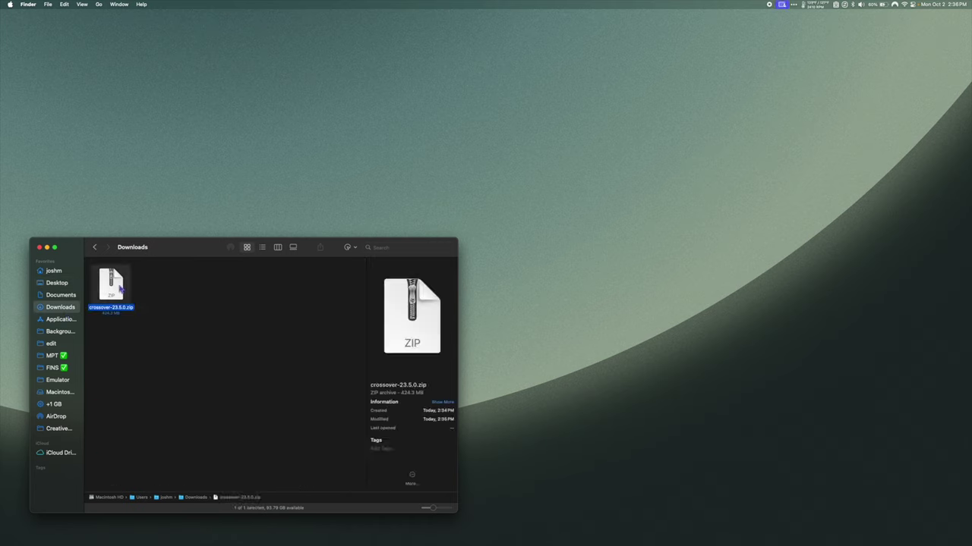
double_click(120, 282)
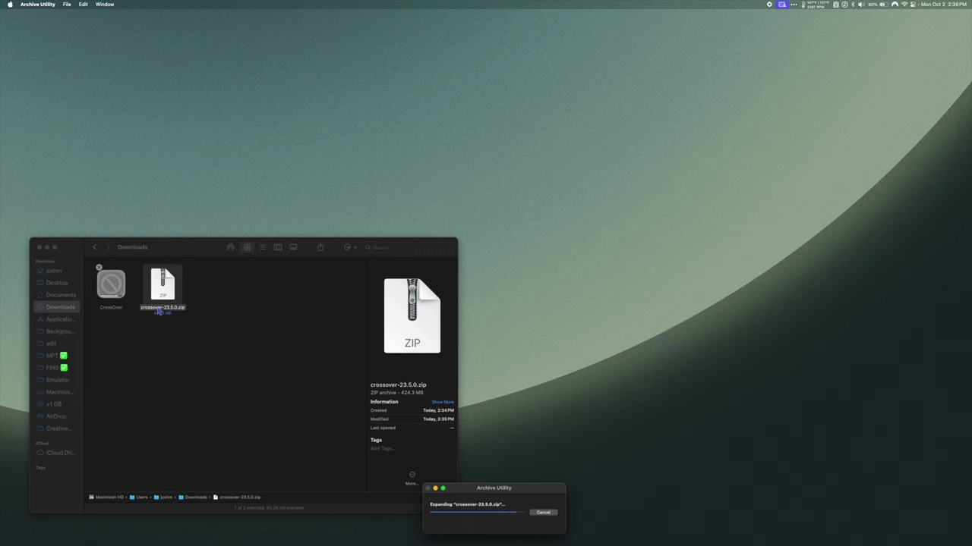
left_click_drag(120, 289, 75, 324)
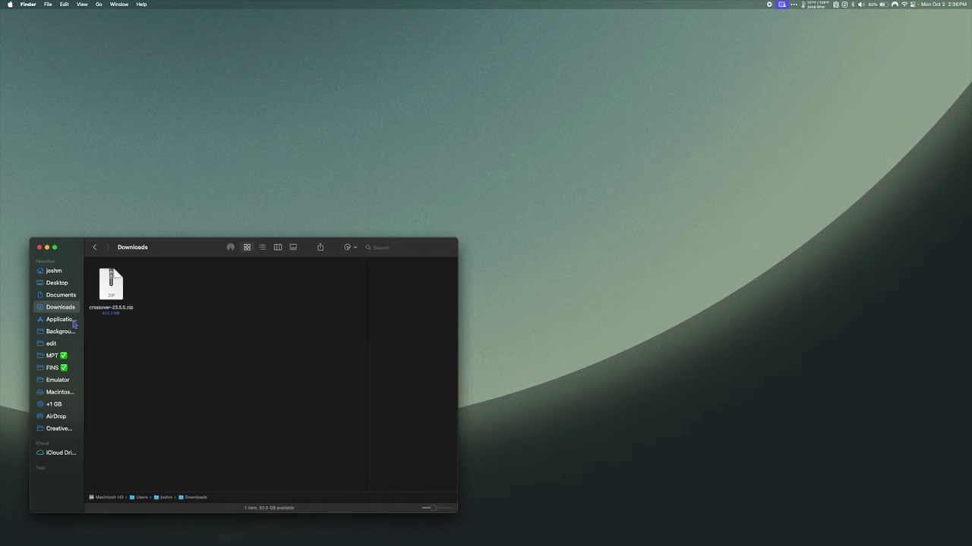
- Launch CrossOver from the Applications folder and close the Finder window
left_click(64, 320)
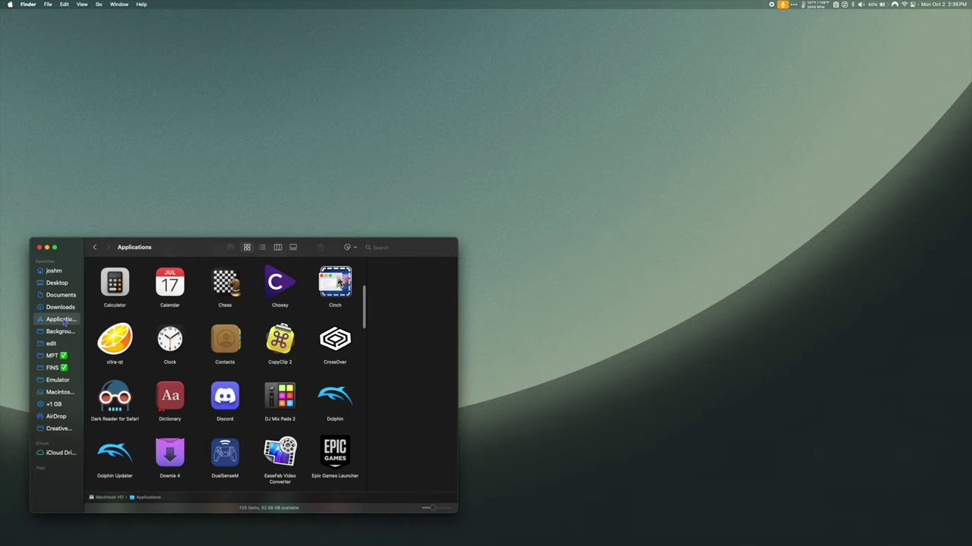
left_click(345, 351)
double_click(345, 350)
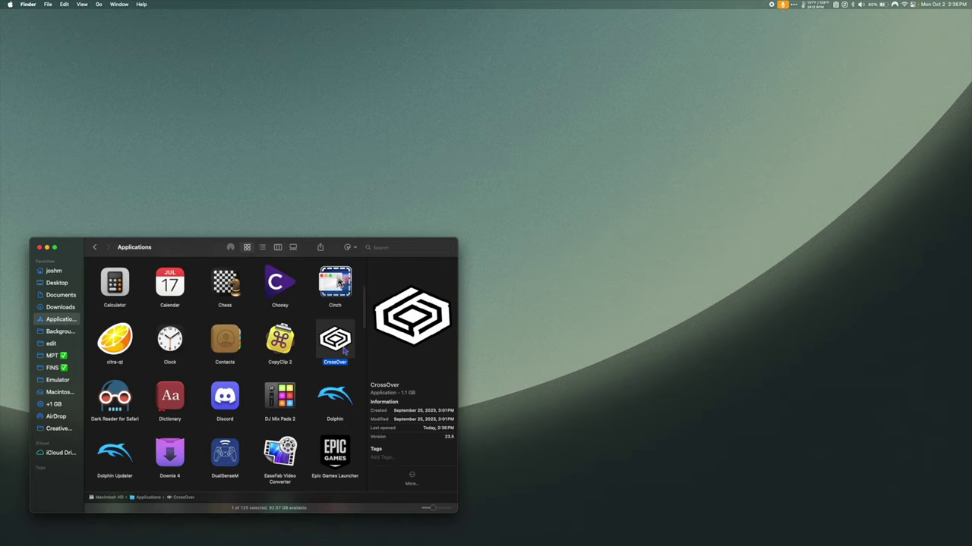
left_click(39, 249)
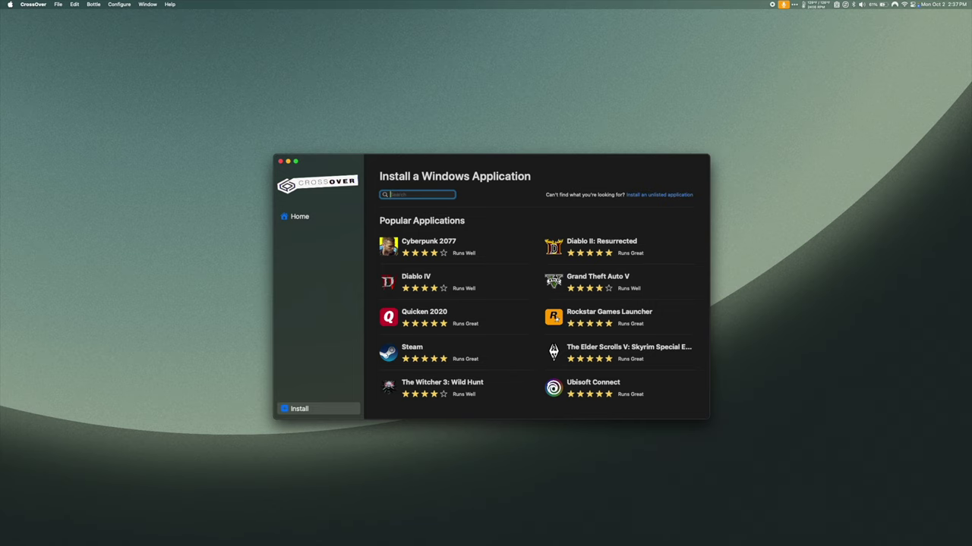
- Search CrossOver's installable applications for "ea app" and install EA App into a new Windows 10 64-bit bottle, proceeding through the EA installer
type("ea app")
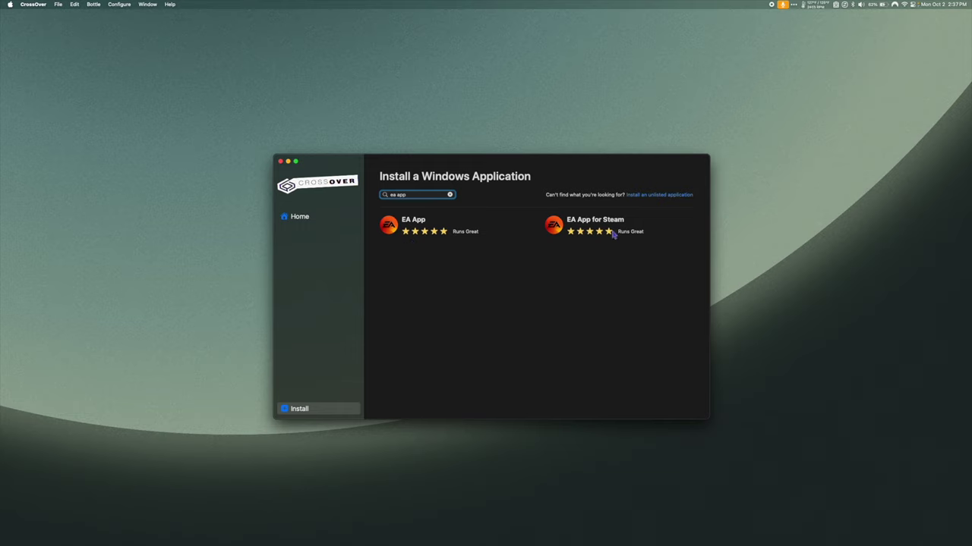
left_click(393, 230)
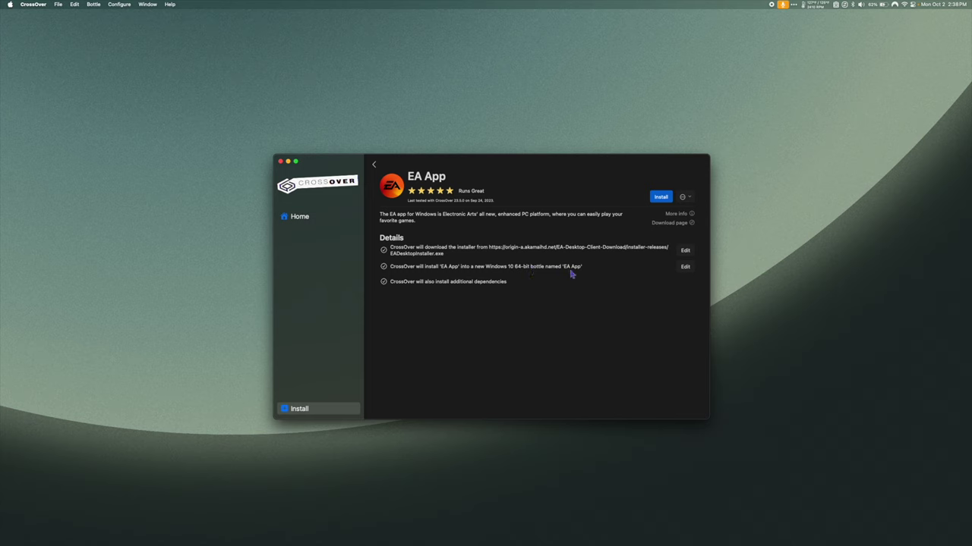
left_click(662, 197)
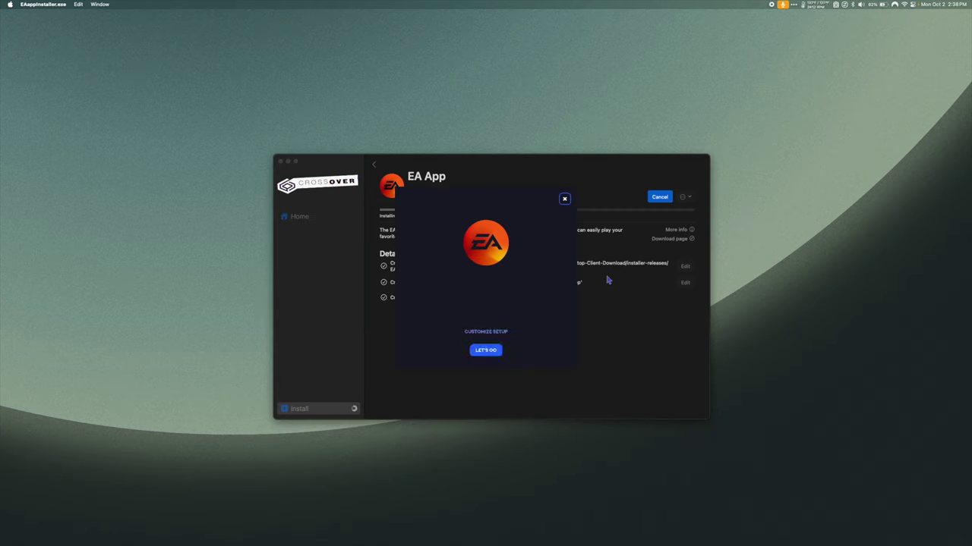
left_click(490, 350)
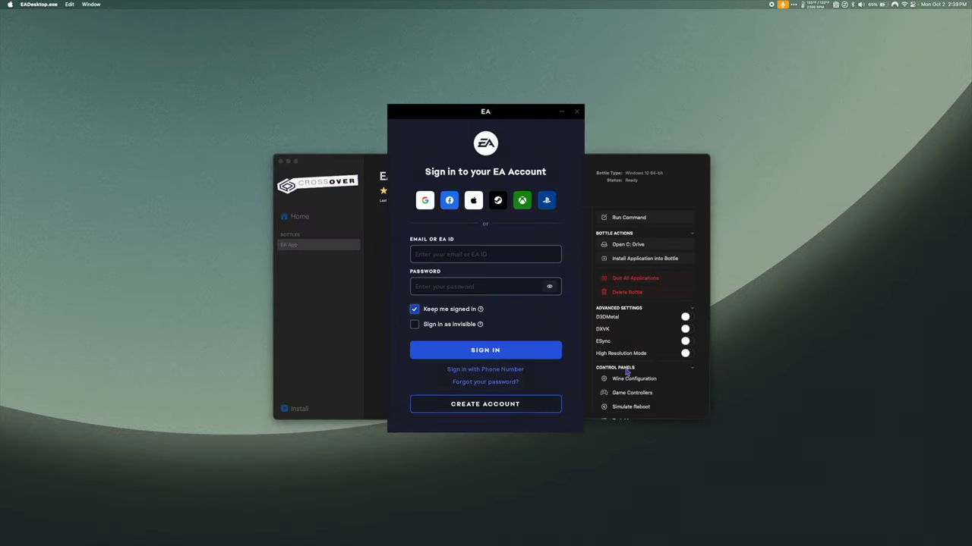
- Sign in to the EA account and open the game library
left_click(514, 255)
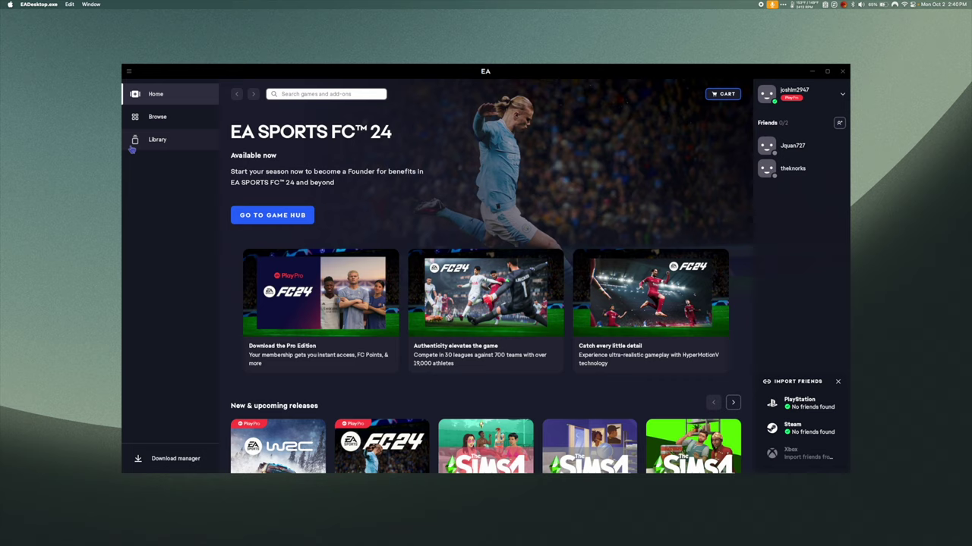
left_click(133, 146)
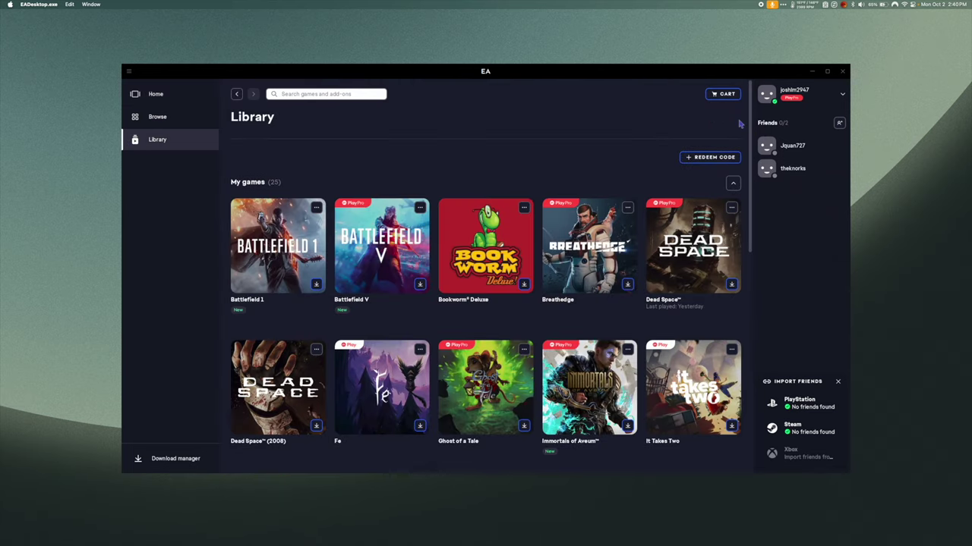
- Minimize the EA window and set the EA App bottle to D3DMetal in CrossOver, trying DXVK before switching back to D3DMetal
left_click(812, 72)
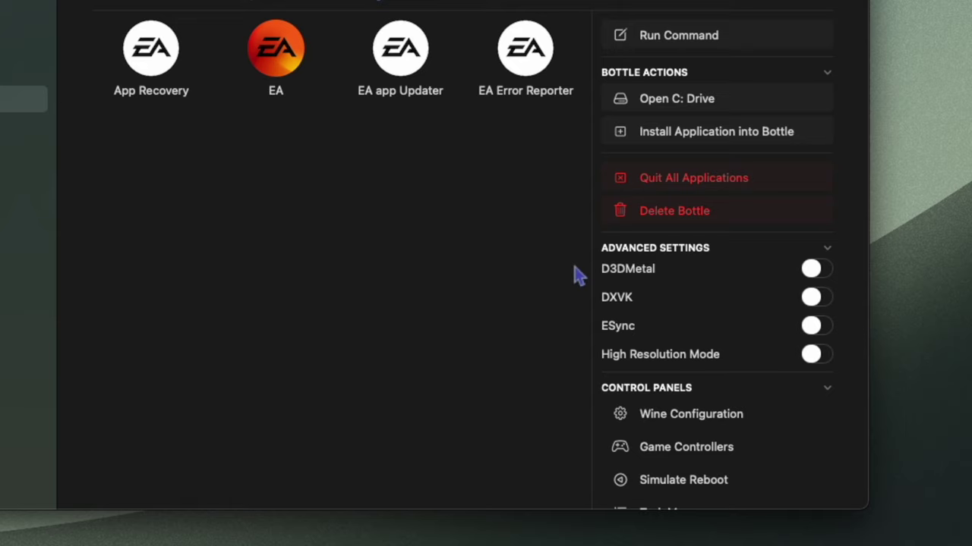
left_click(812, 269)
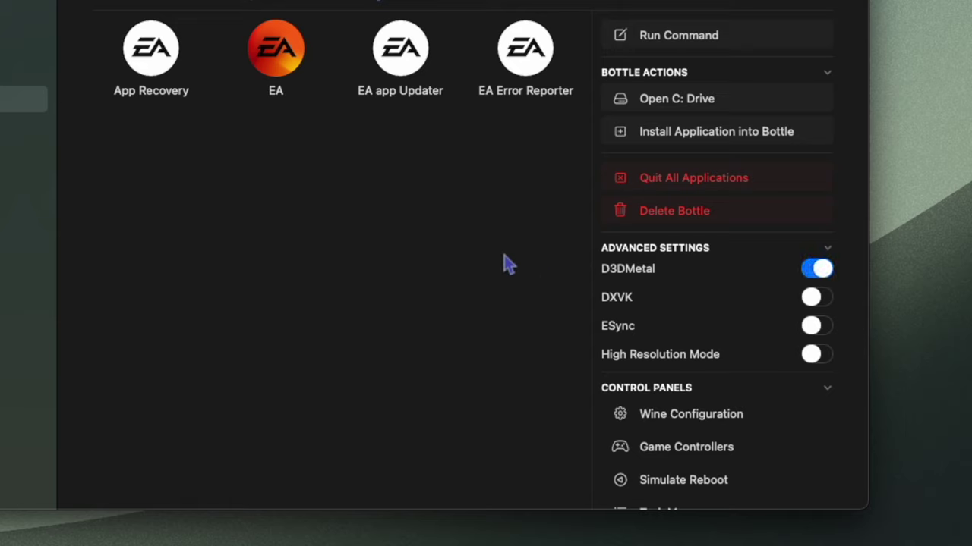
left_click(819, 302)
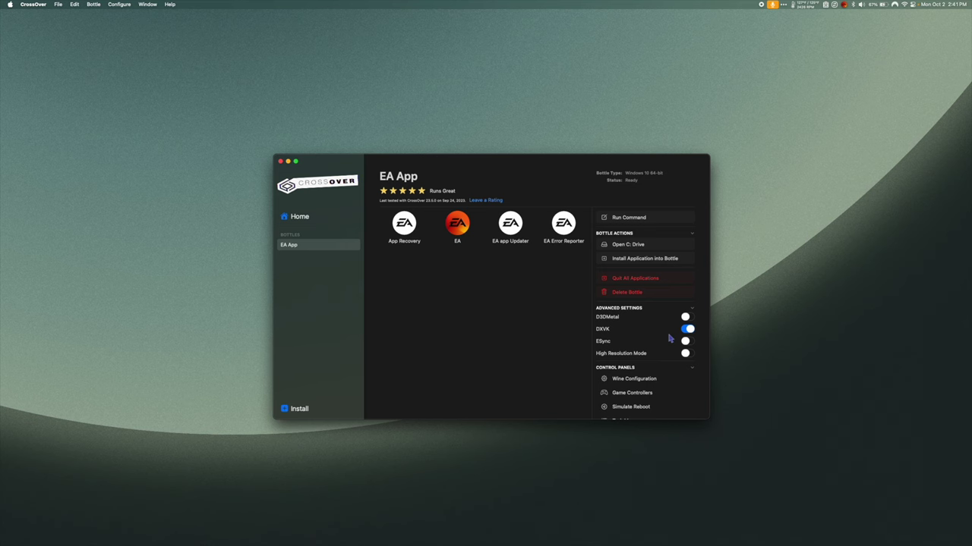
left_click(687, 317)
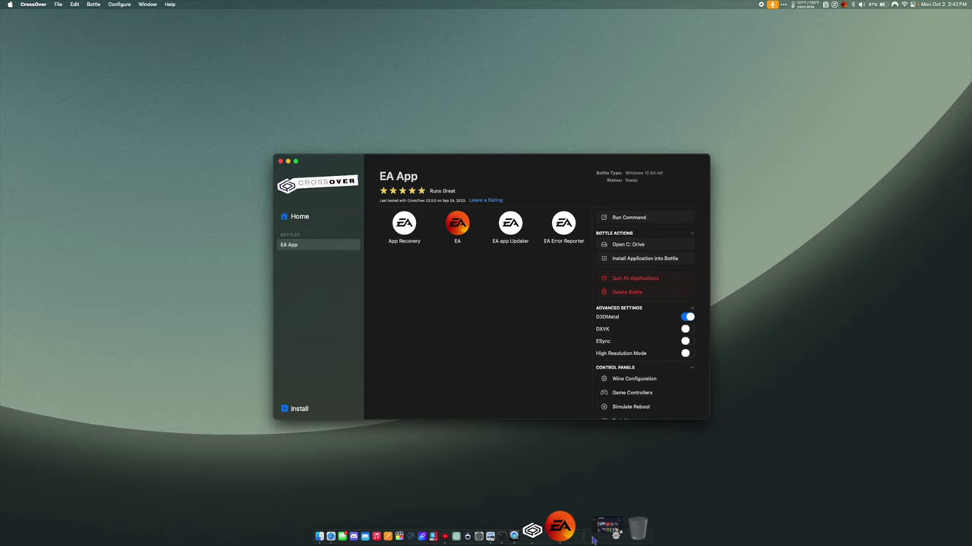
- Return to the EA app and download the game Fe to C:\Program Files\EA Games\Fe in English with a desktop shortcut
left_click(562, 526)
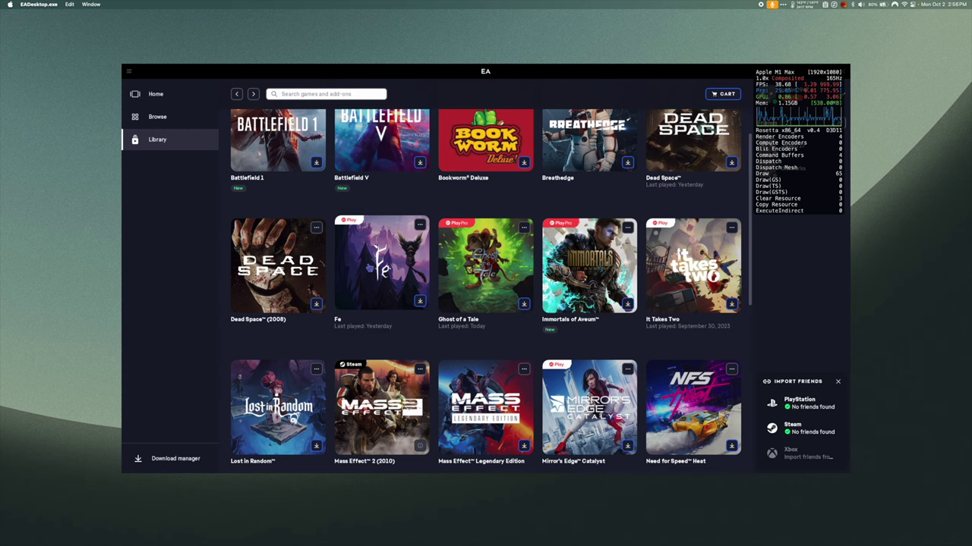
left_click(367, 267)
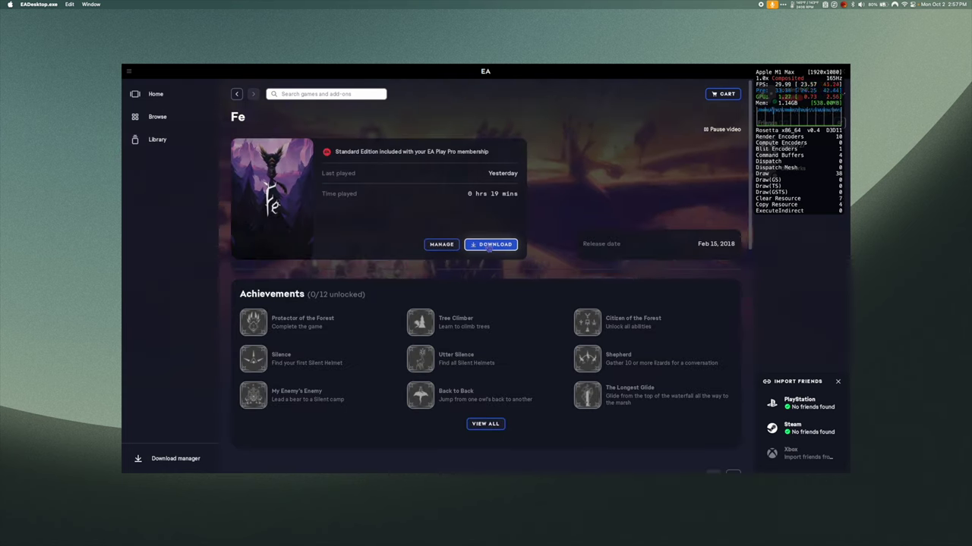
left_click(490, 246)
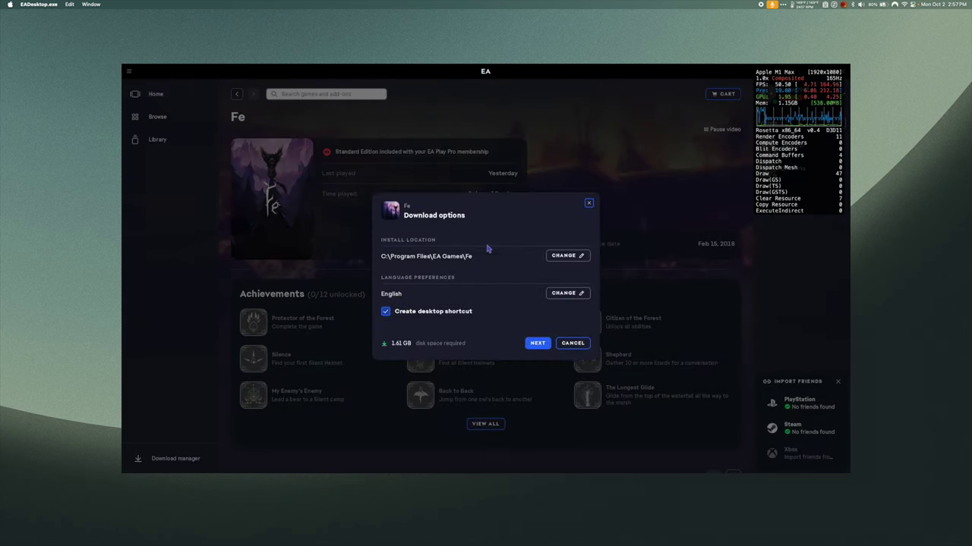
left_click(536, 343)
left_click(529, 345)
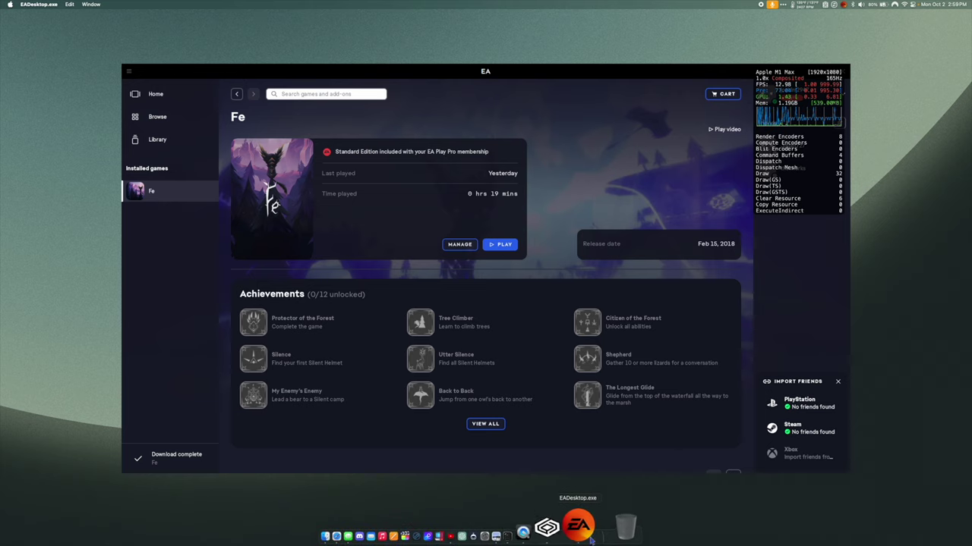
- Quit both the EA app and CrossOver
right_click(591, 539)
left_click(584, 497)
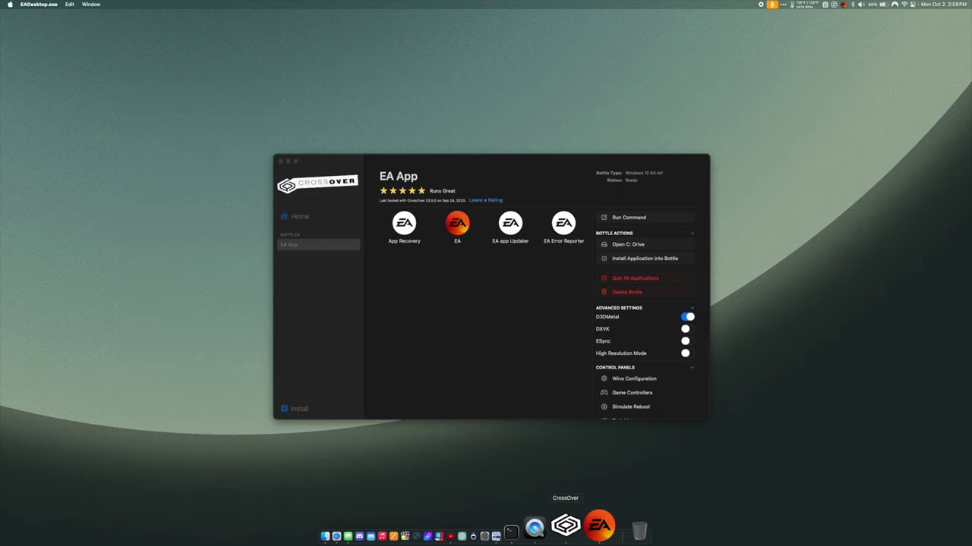
right_click(574, 526)
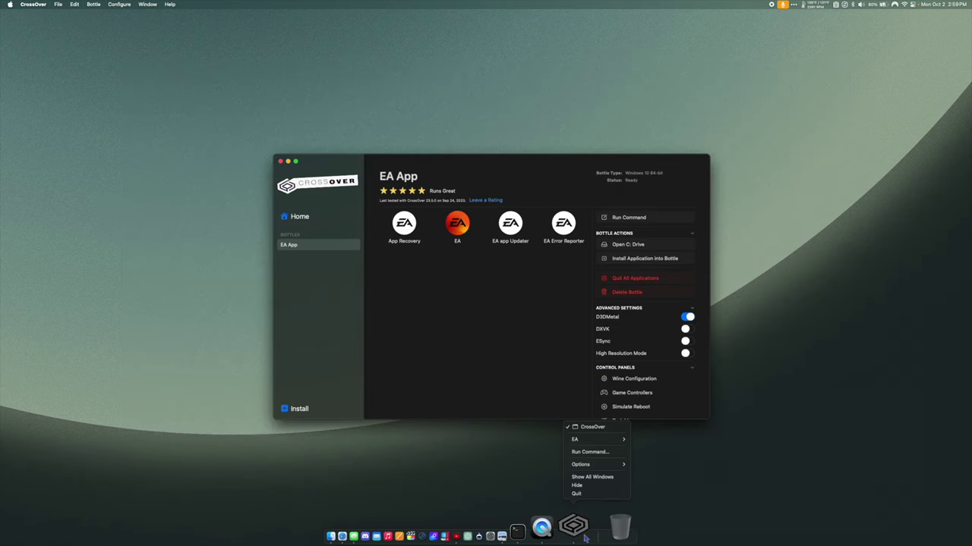
left_click(590, 495)
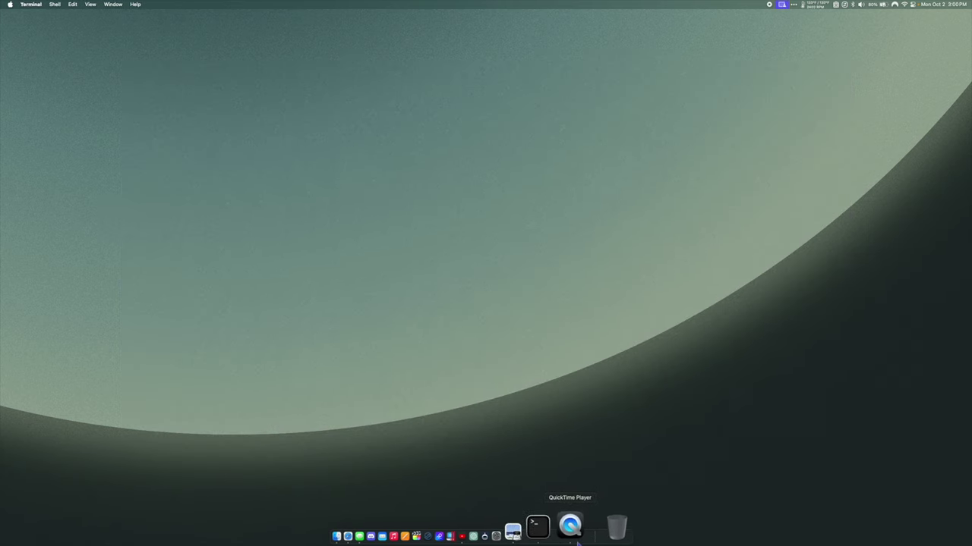
- Turn on the Metal performance HUD by running /bin/launchctl setenv MTL_HUD_ENABLED 1 in Terminal
left_click(564, 539)
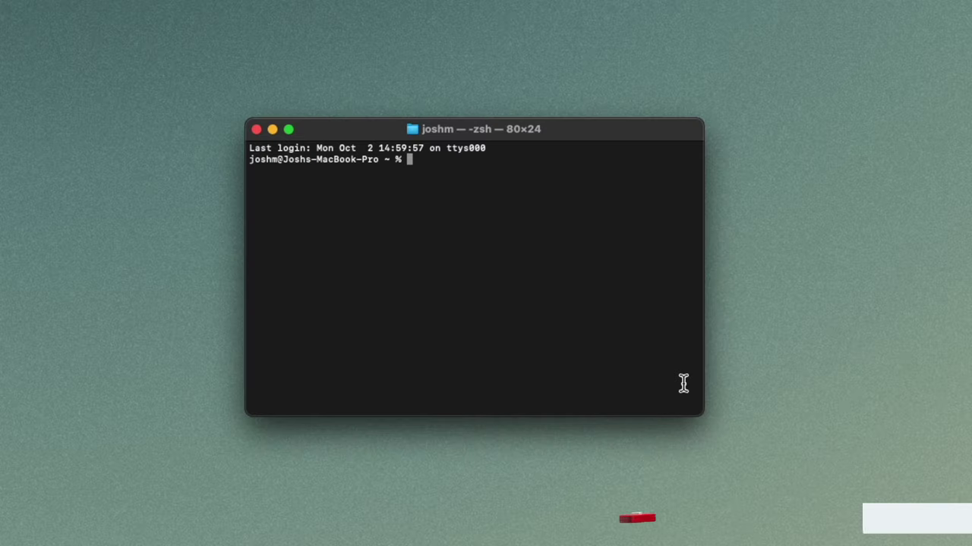
type("/bin/launchctl setenv MTL_HUD_ENABLED 1")
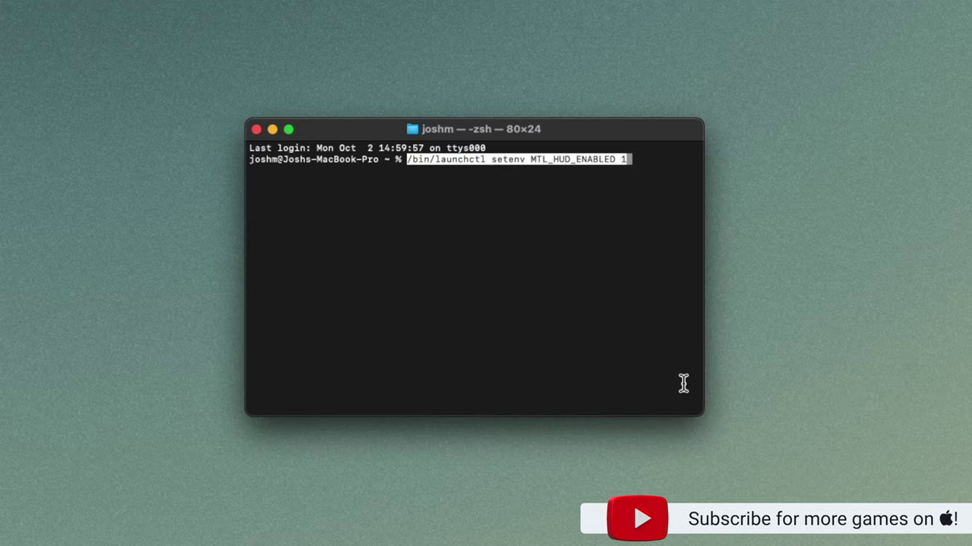
key("Return")
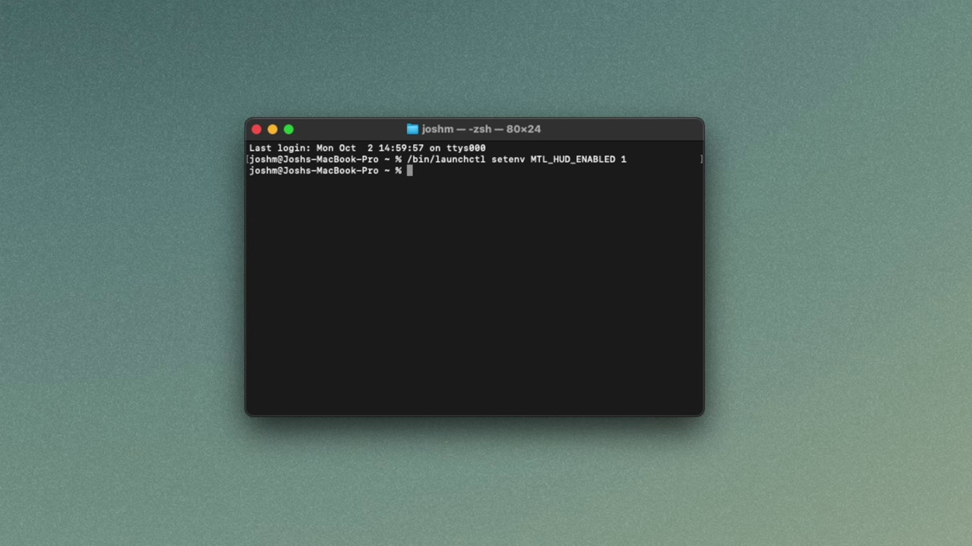
- Enter the HUD-disabling command /bin/launchctl setenv MTL_HUD_ENABLED 0 in Terminal
type("/bin/launchctl setenv MTL_HUD_ENABLED 1")
key("BackSpace")
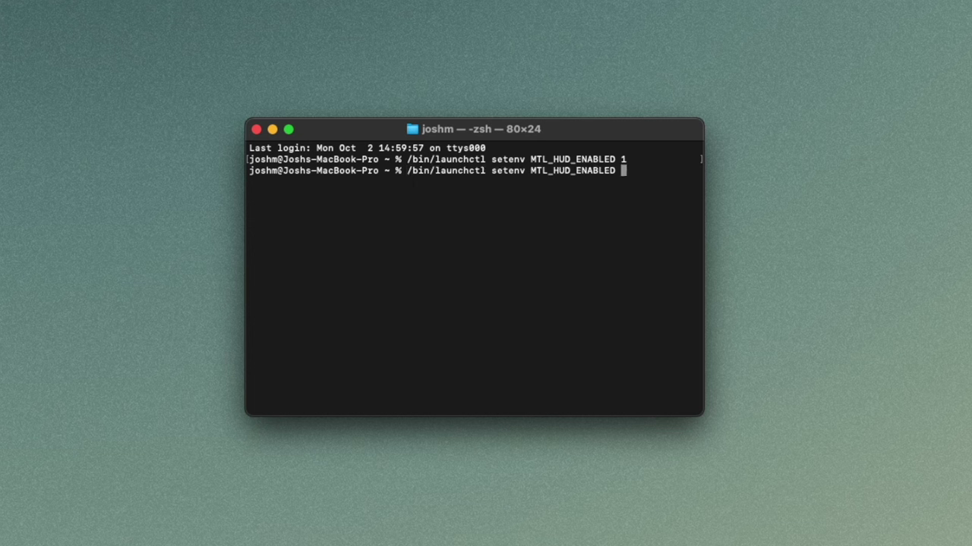
type("0")
key("Return")
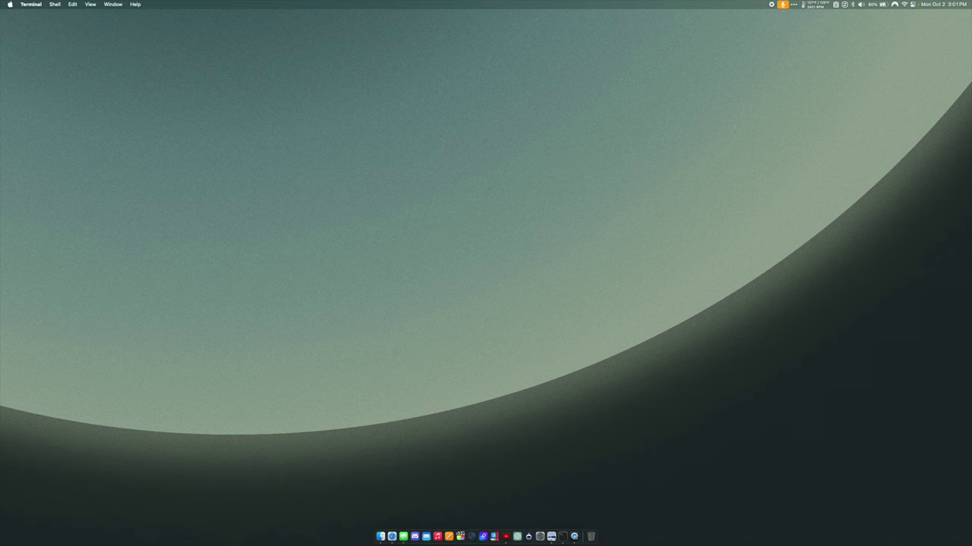
- Reopen CrossOver and start EA from the EA App bottle with D3DMetal enabled
key("super+space")
type("cross")
key("Return")
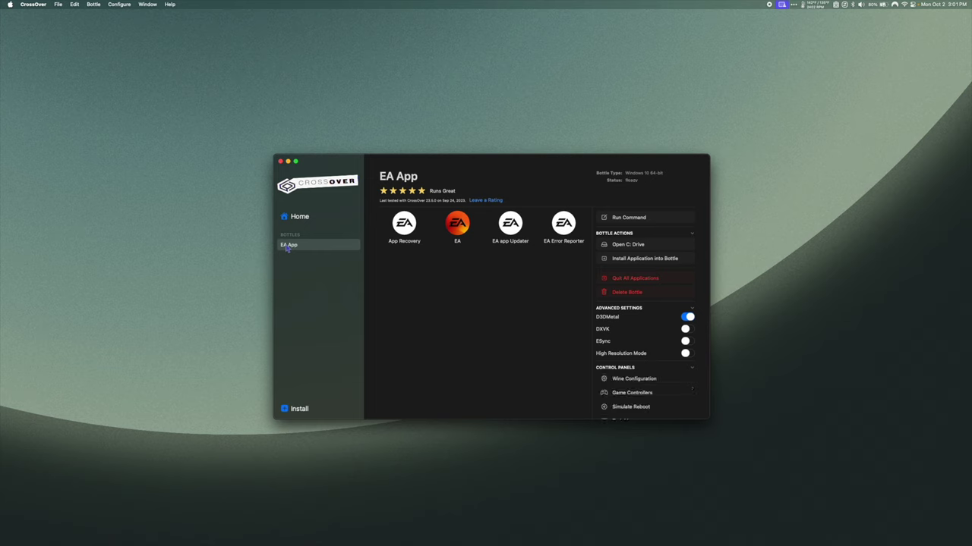
mouse_move(604, 323)
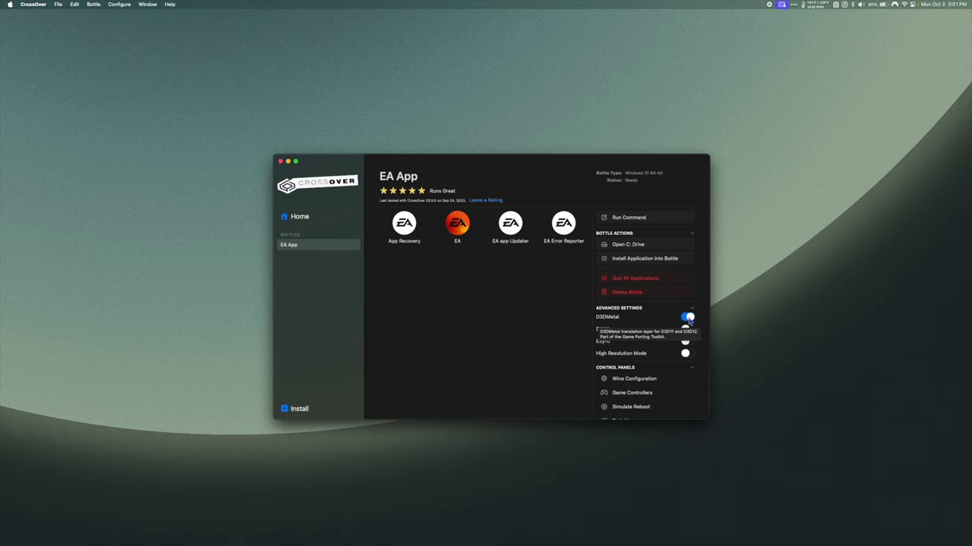
double_click(458, 223)
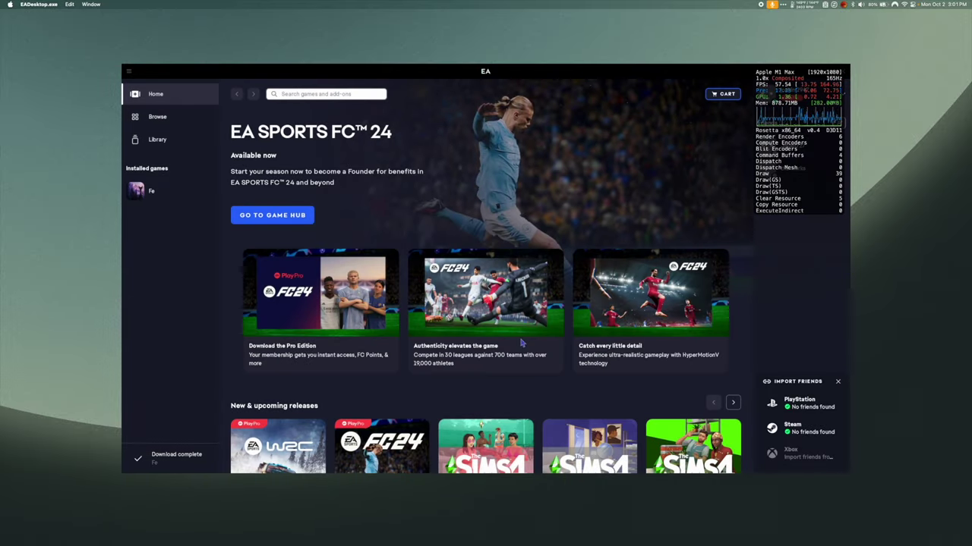
- Launch Fe from the installed games and choose Play Game on its title screen
left_click(140, 191)
left_click(493, 245)
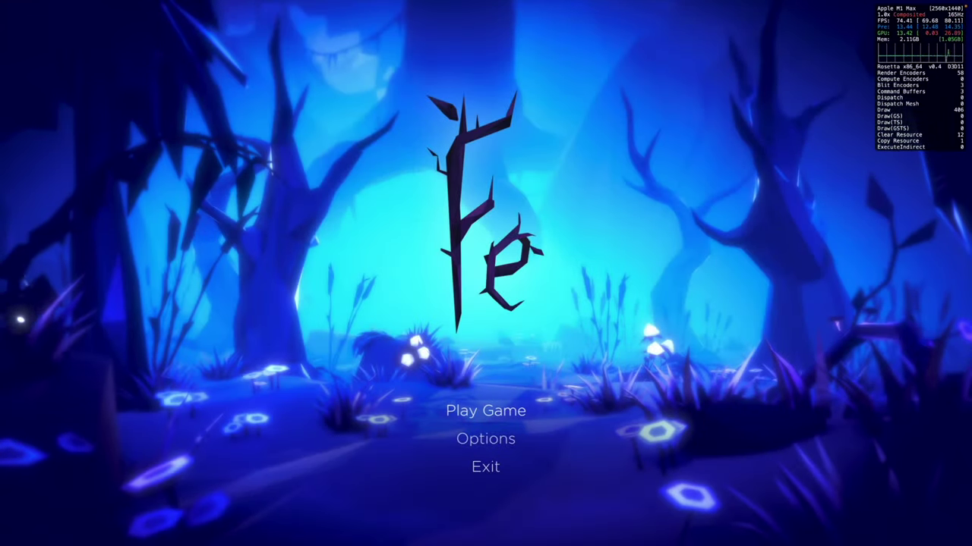
key("space")
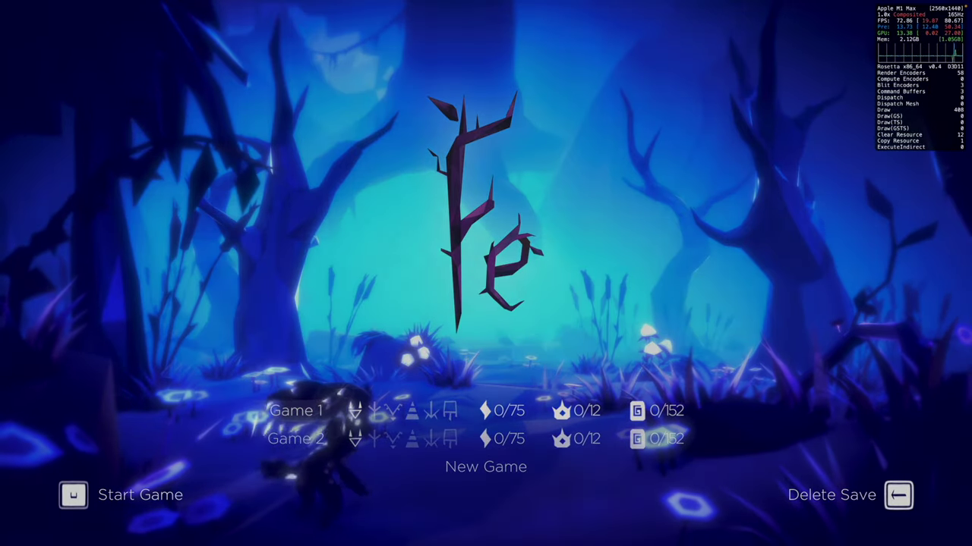
- Start the selected saved game in Fe and walk the character forward through the forest
key("space")
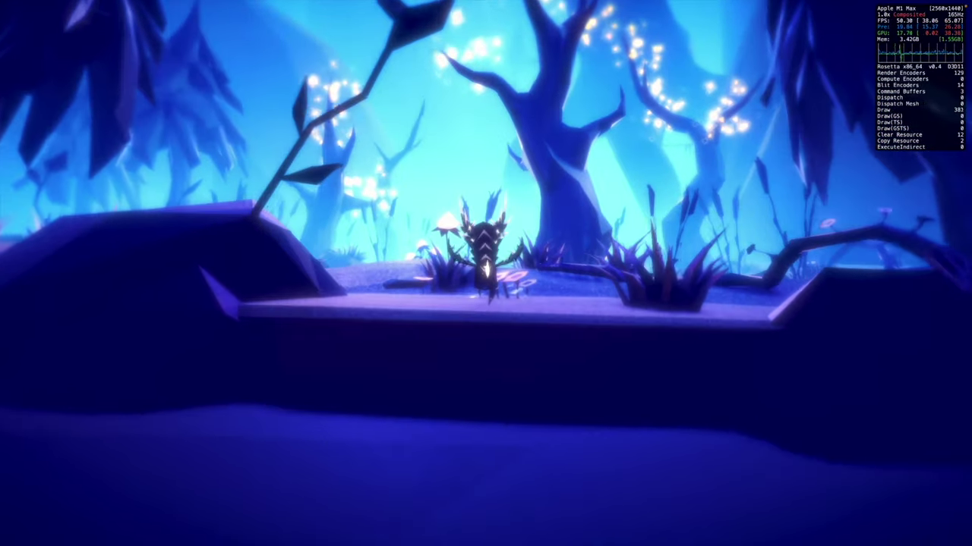
key("w")
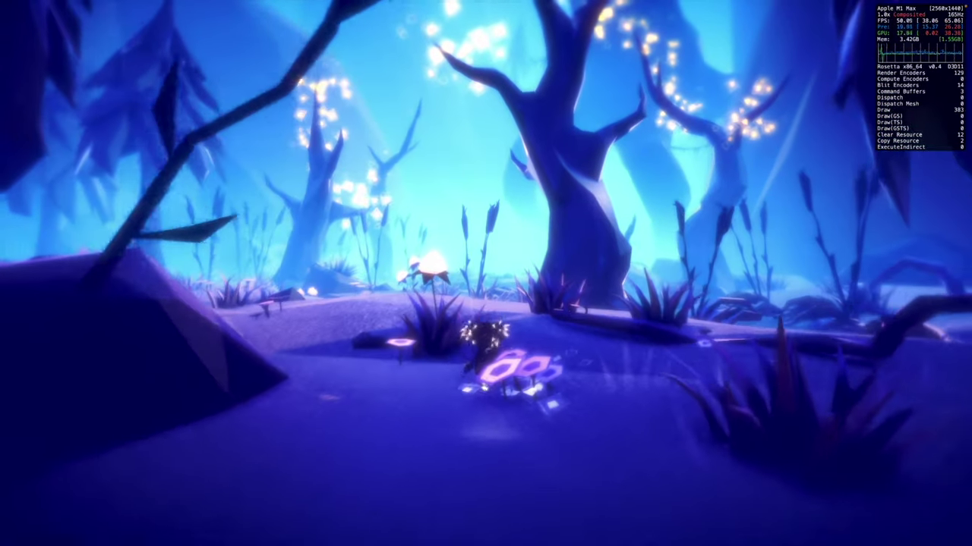
key("w")
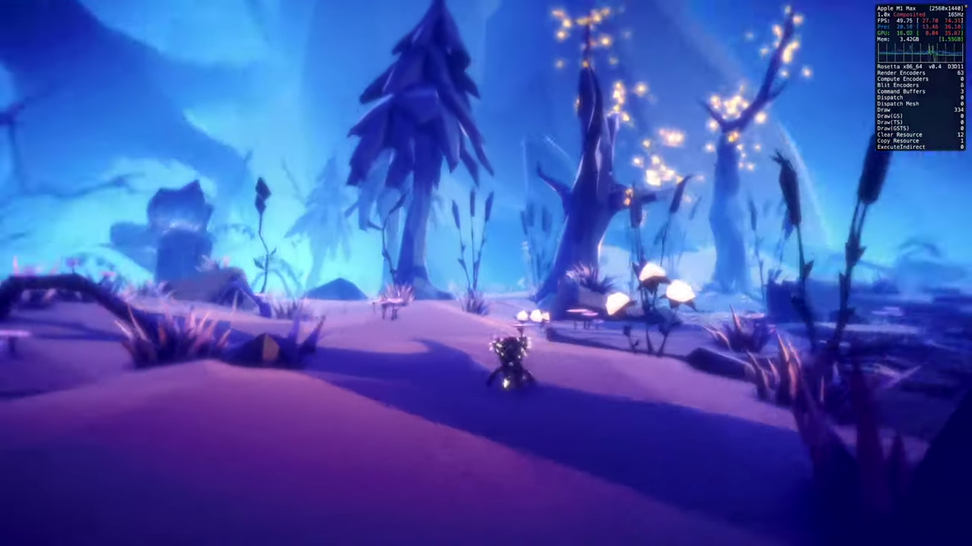
key("w")
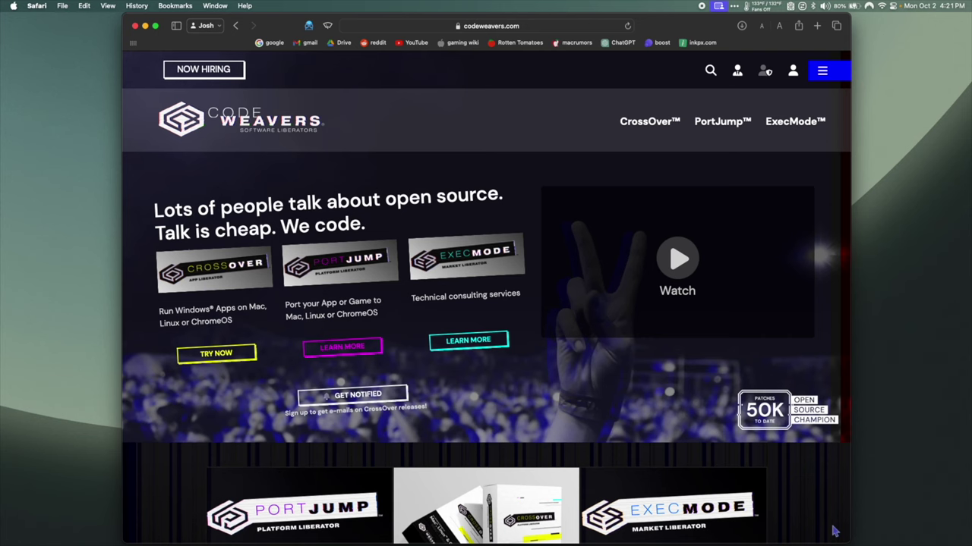
- Download CrossOver Mac 22.1.1 from the archived downloads of the CodeWeavers account in Safari
left_click(795, 71)
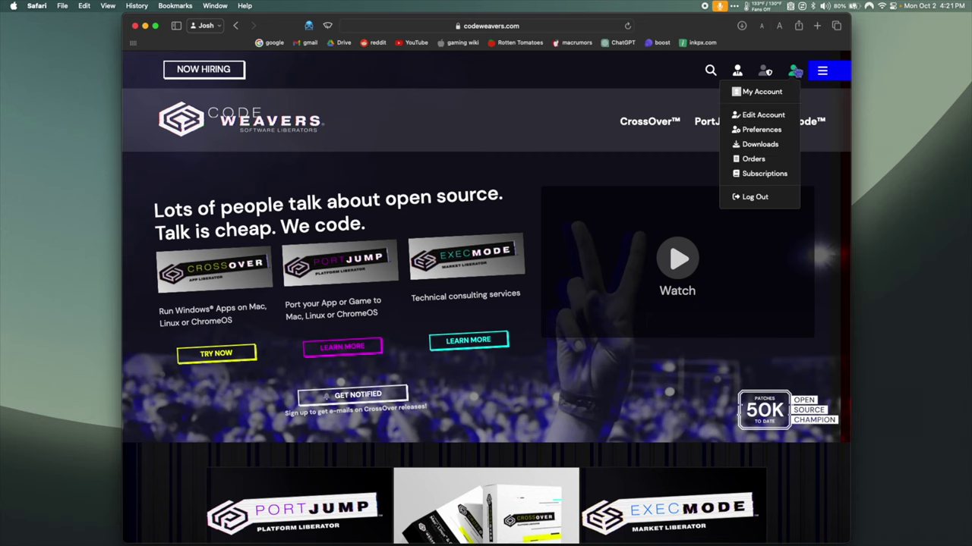
left_click(760, 145)
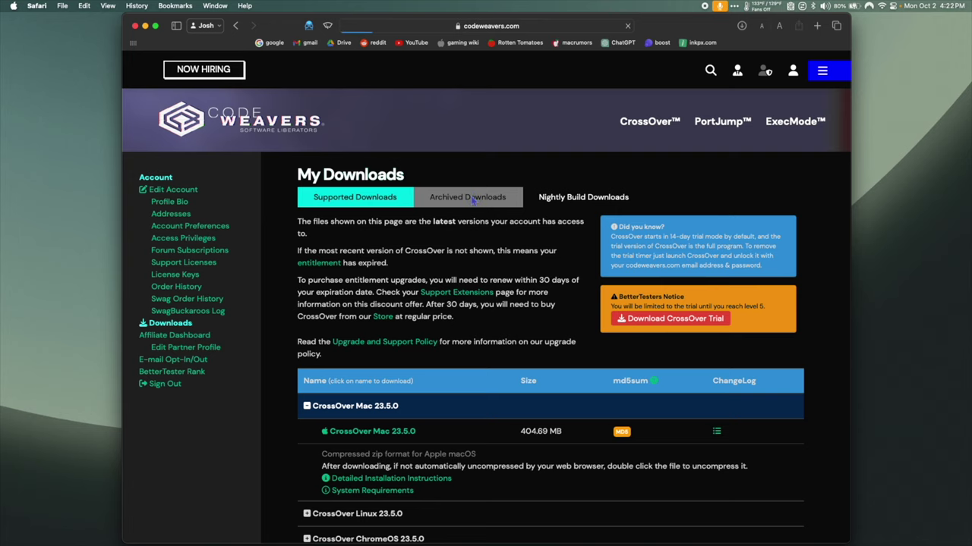
left_click(472, 197)
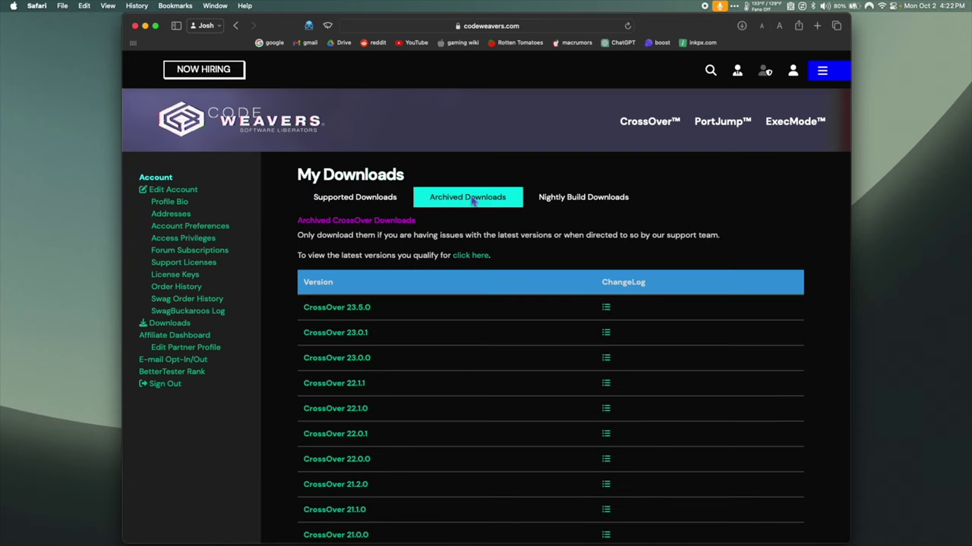
left_click(340, 389)
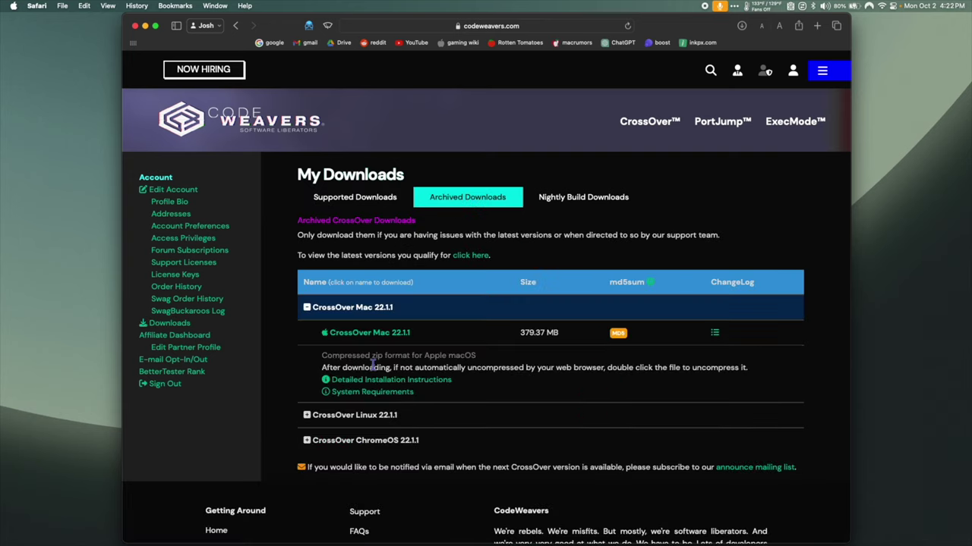
left_click(383, 333)
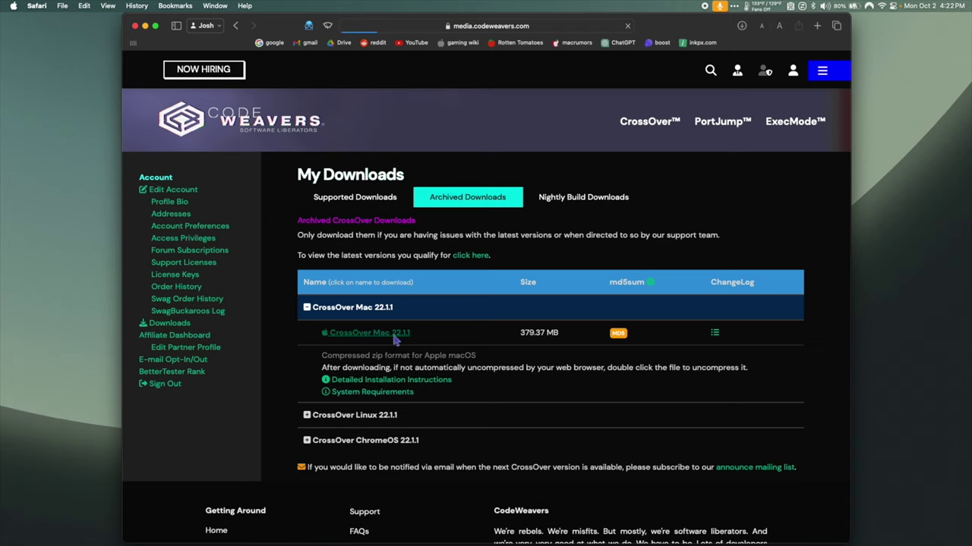
- Go to Google and search for "cxpatcher"
left_click(511, 26)
type("google")
key("Return")
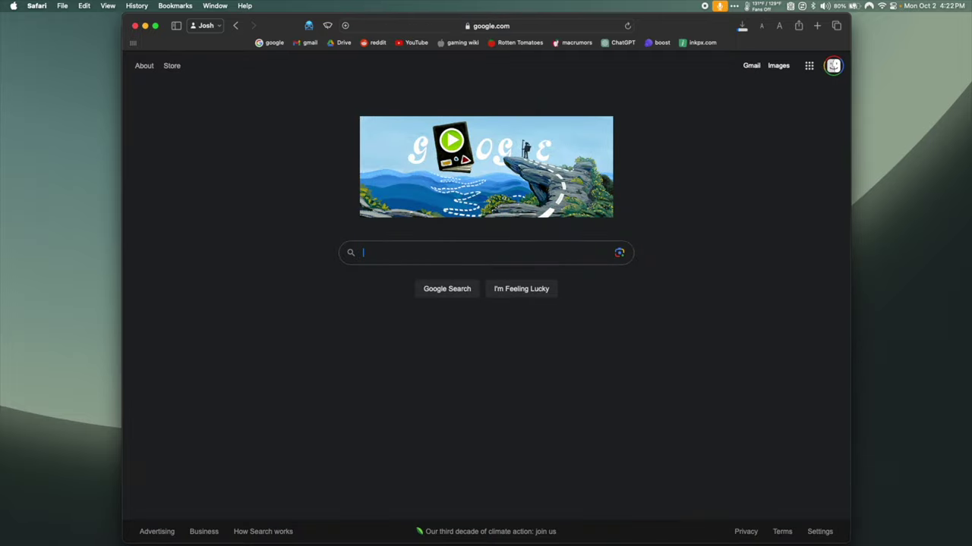
type("cxpatcher")
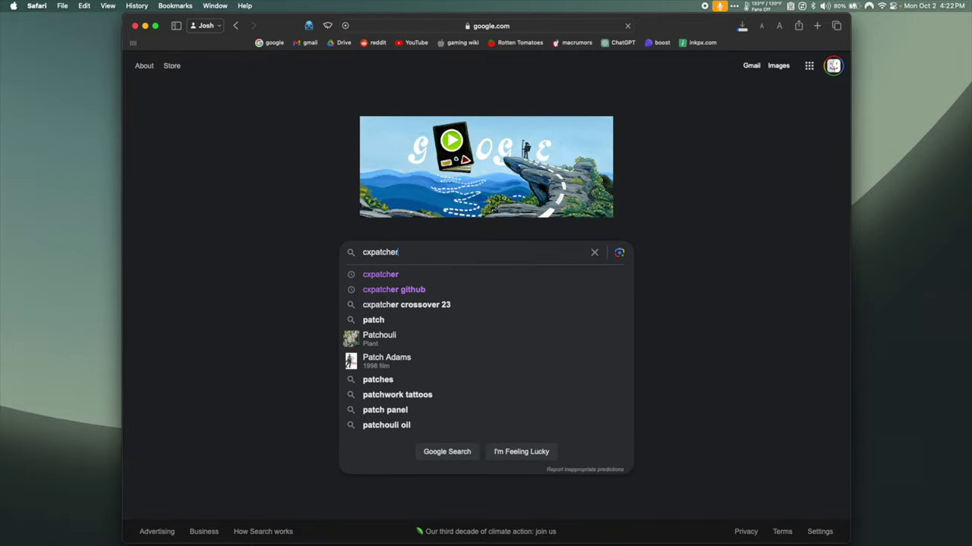
key("Return")
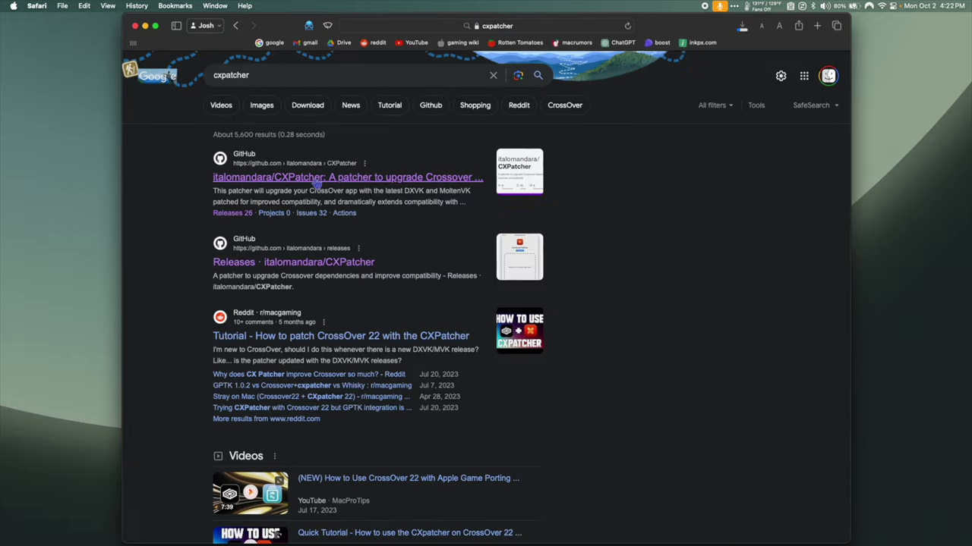
- Download CXPatcher.app.zip from the V0.3.3 release of the italomandara/CXPatcher repository on GitHub
left_click(315, 182)
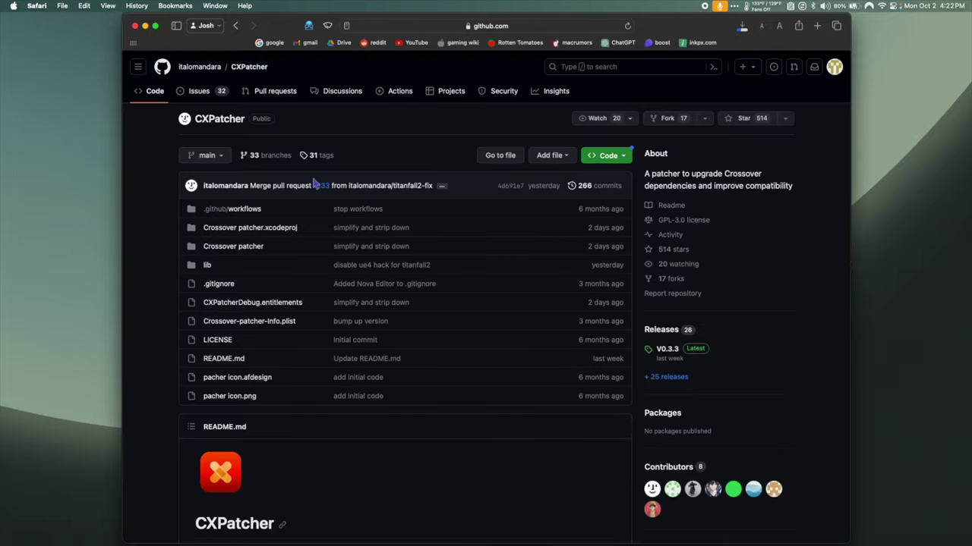
left_click(668, 349)
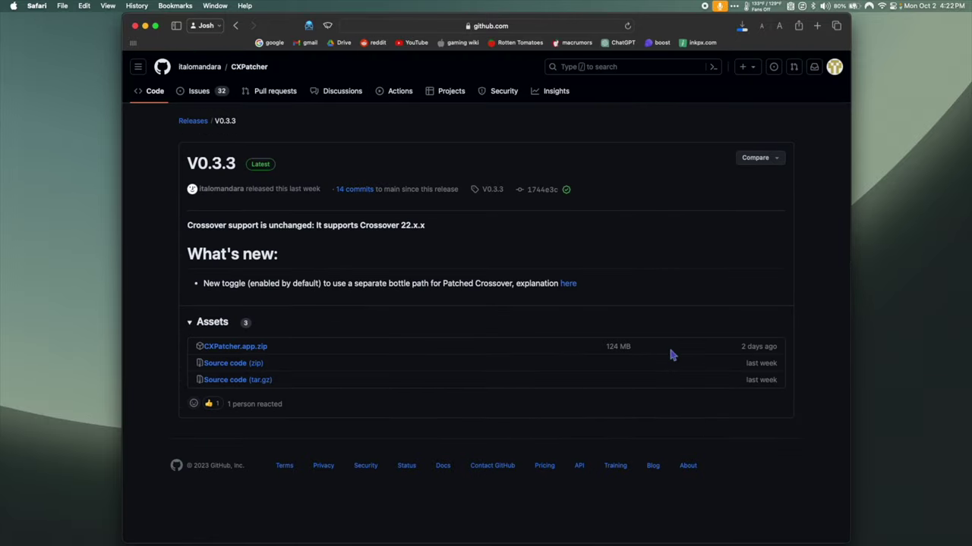
left_click(246, 348)
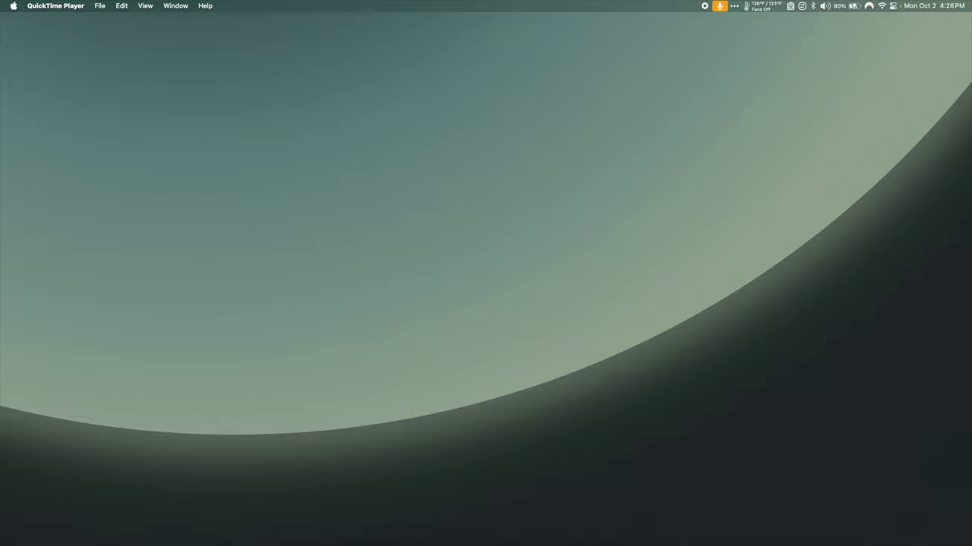
- In Finder's Downloads folder, unpack CXPatcher.app.zip and crossover-22.1.1.zip, and rename the extracted CrossOver app to CrossOver 22
mouse_move(538, 524)
left_click(322, 518)
left_click(294, 166)
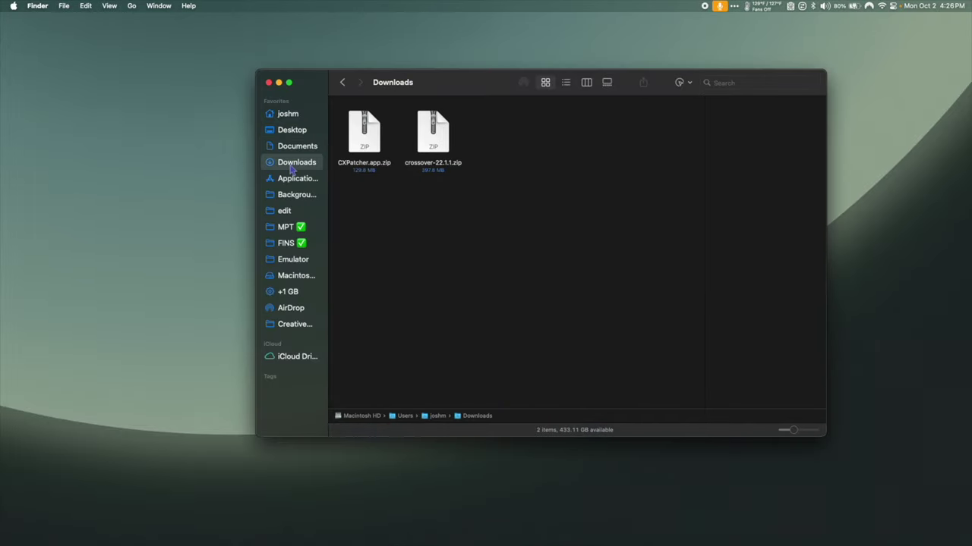
double_click(372, 135)
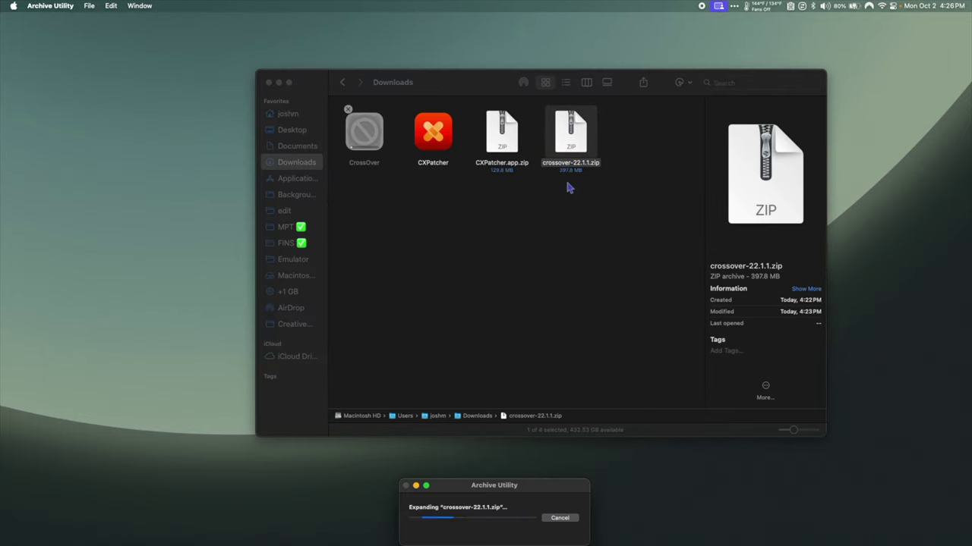
left_click(372, 197)
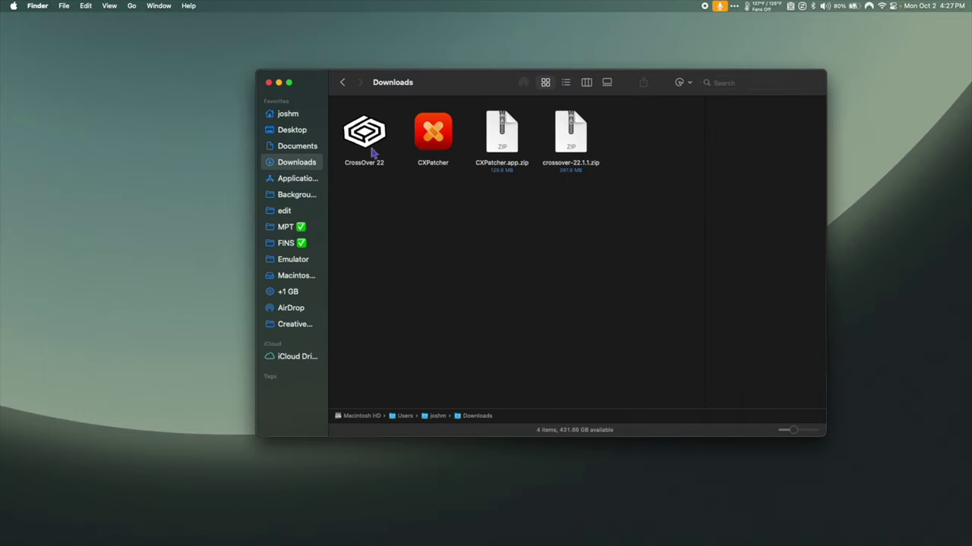
- Move CrossOver 22 into the Applications folder and launch it, allowing the app downloaded from the internet to open
left_click_drag(372, 152, 295, 176)
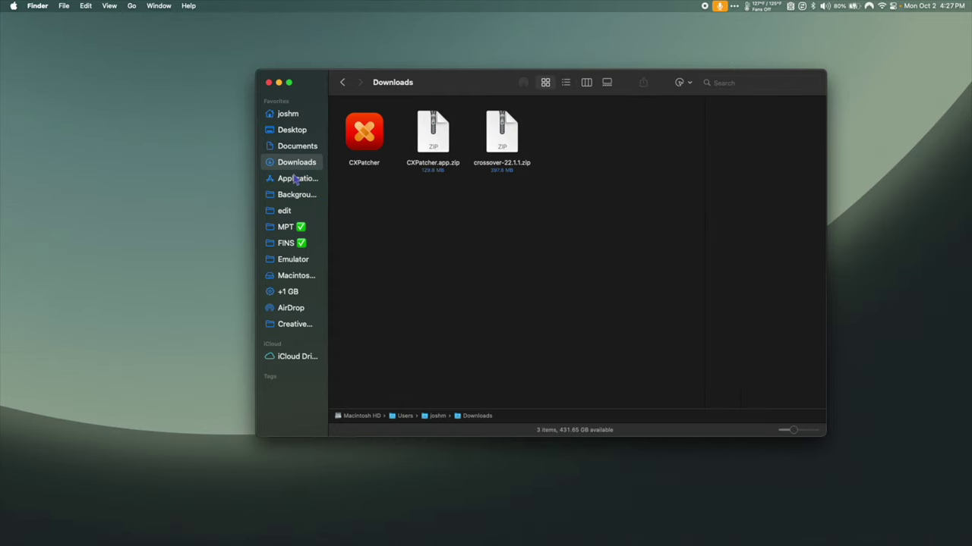
left_click(295, 178)
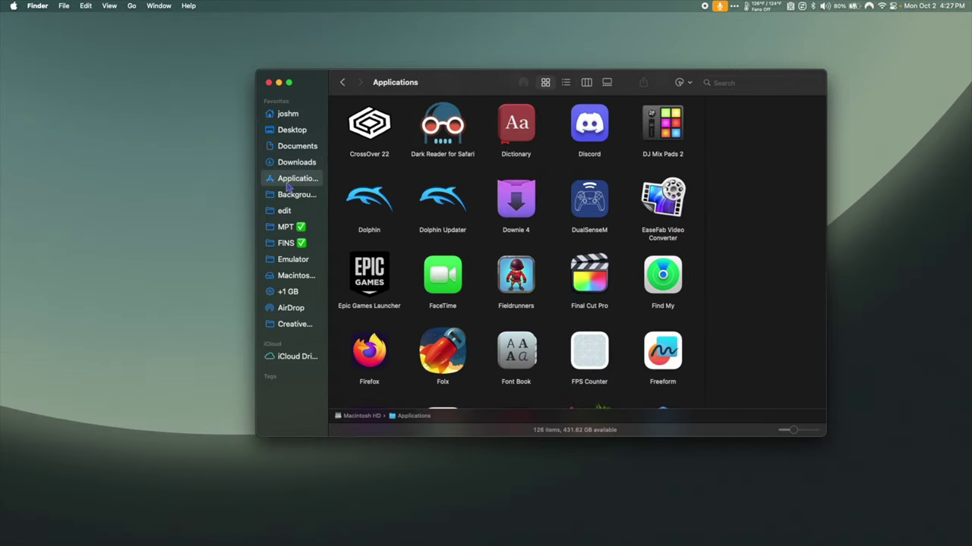
left_click(372, 136)
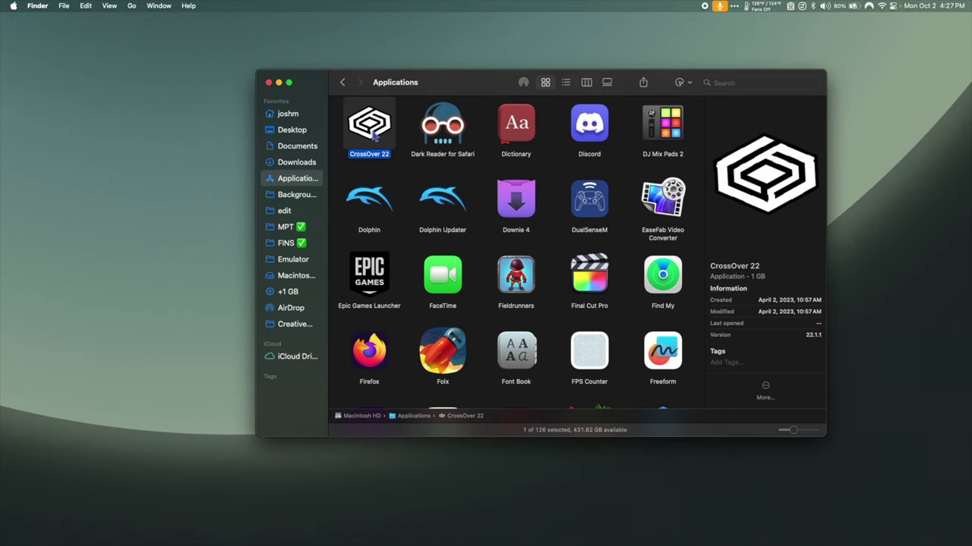
double_click(373, 134)
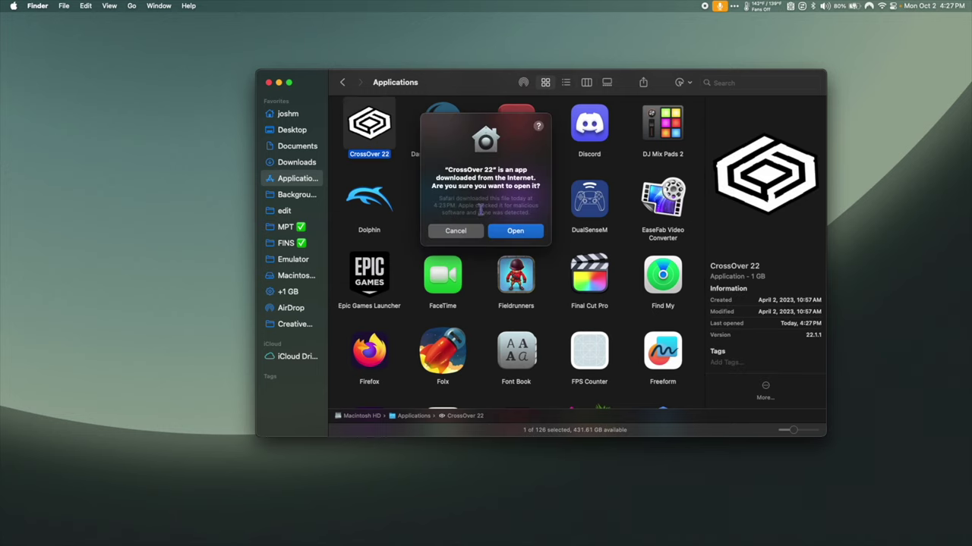
left_click(509, 231)
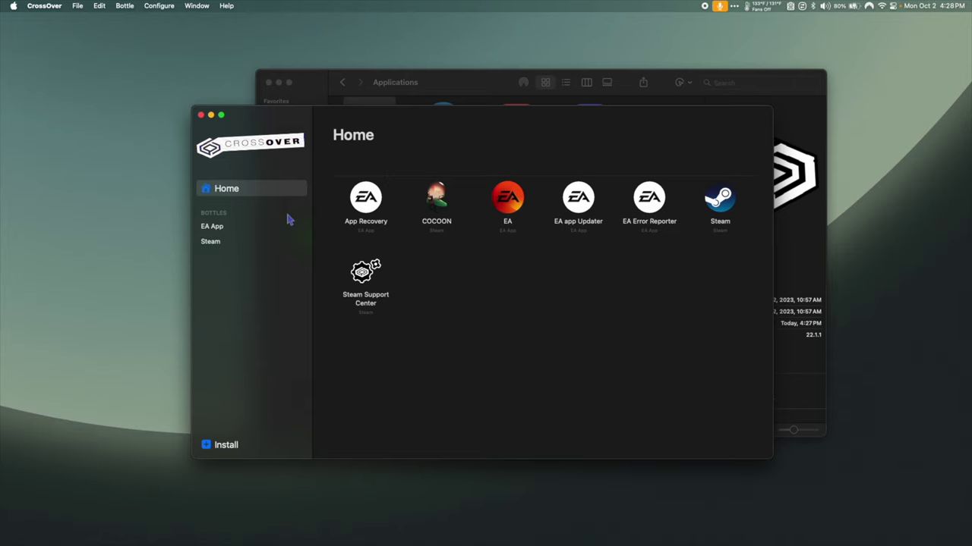
- Review the Steam and EA App bottles in CrossOver 22 and quit CrossOver
left_click(212, 243)
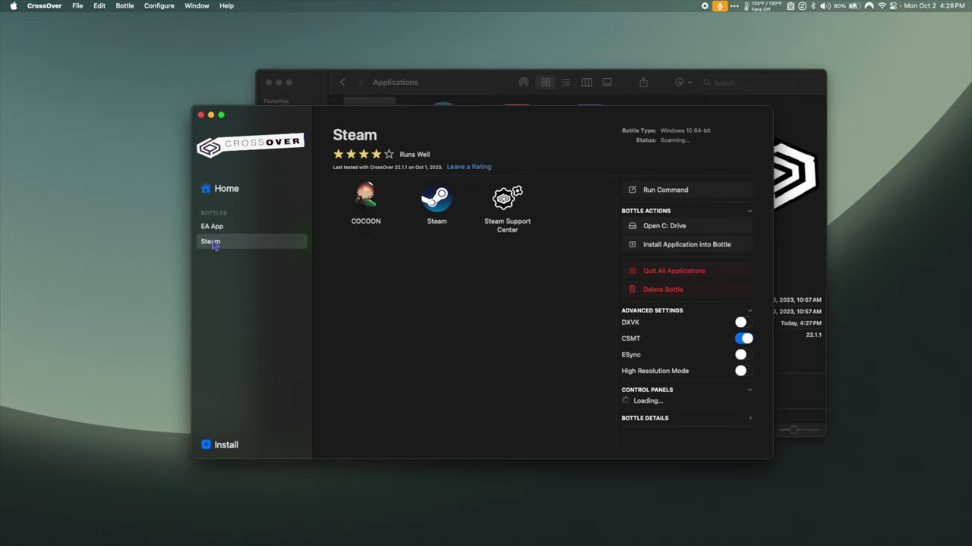
left_click(215, 229)
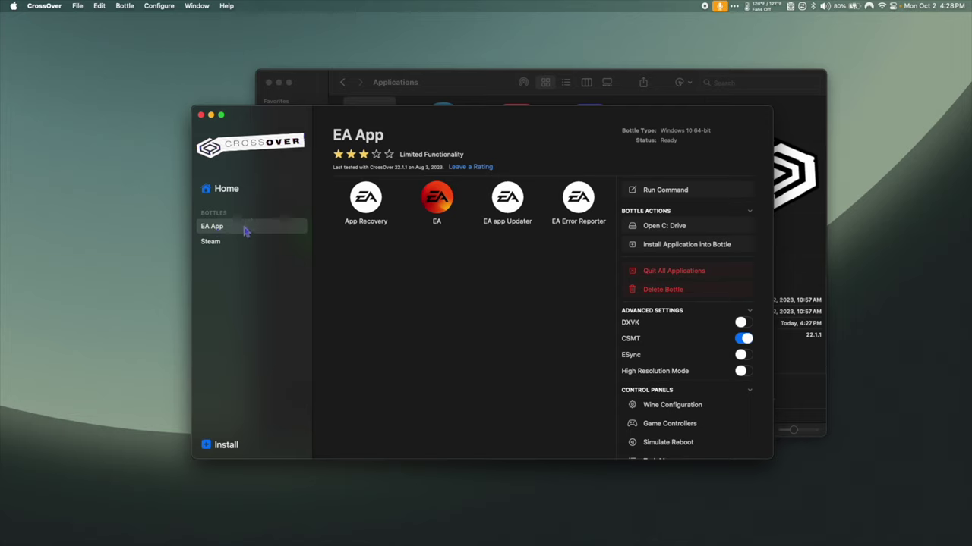
left_click(47, 6)
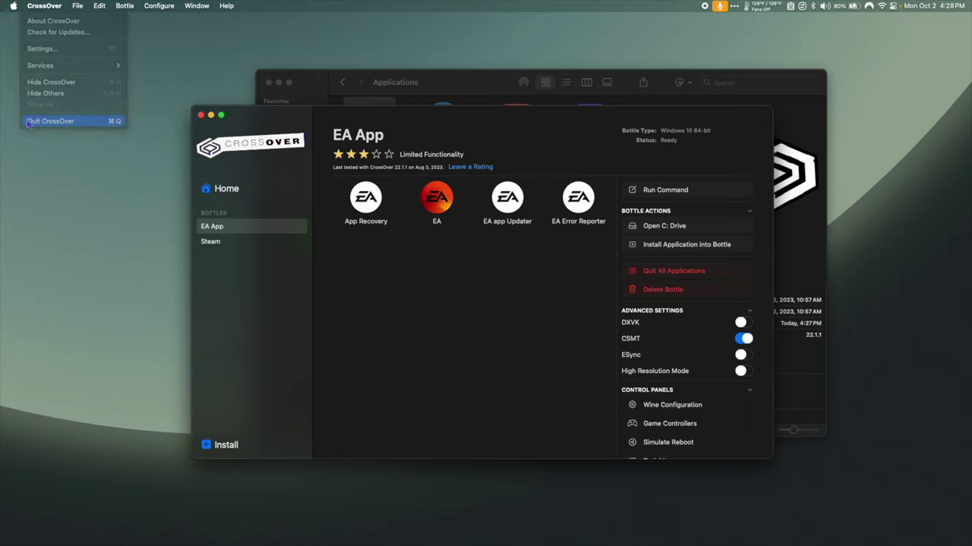
left_click(30, 120)
- Open CXPatcher from the Downloads folder, bypassing the unverified-developer block
left_click(296, 162)
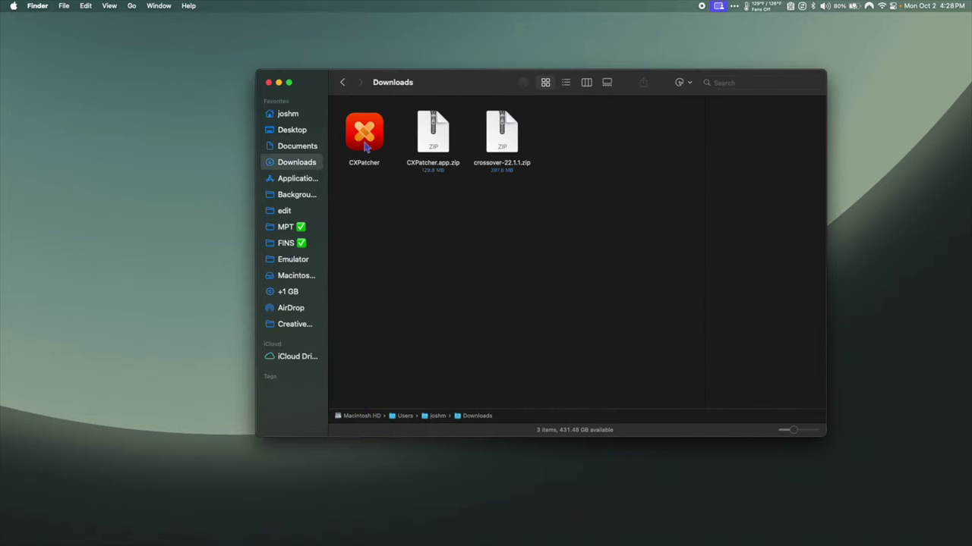
double_click(366, 138)
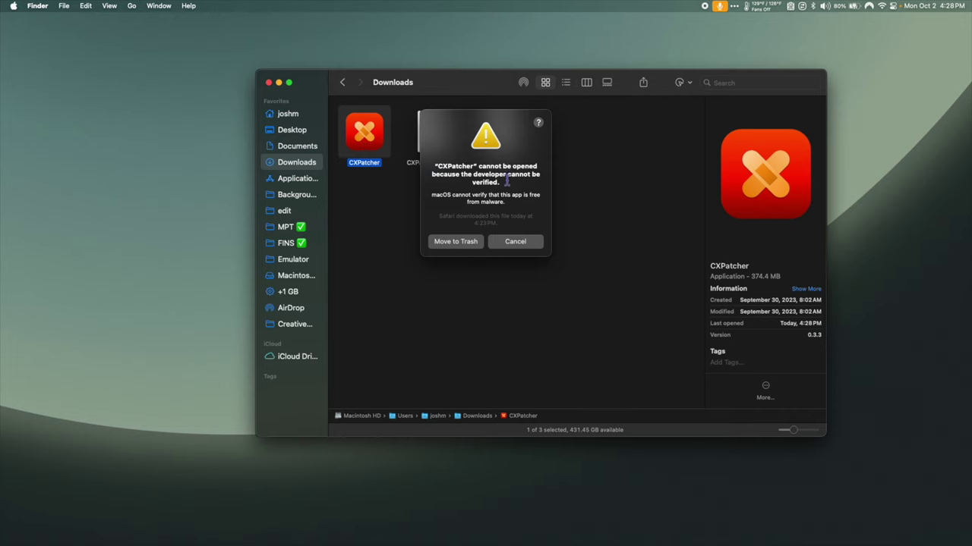
left_click(515, 241)
right_click(369, 125)
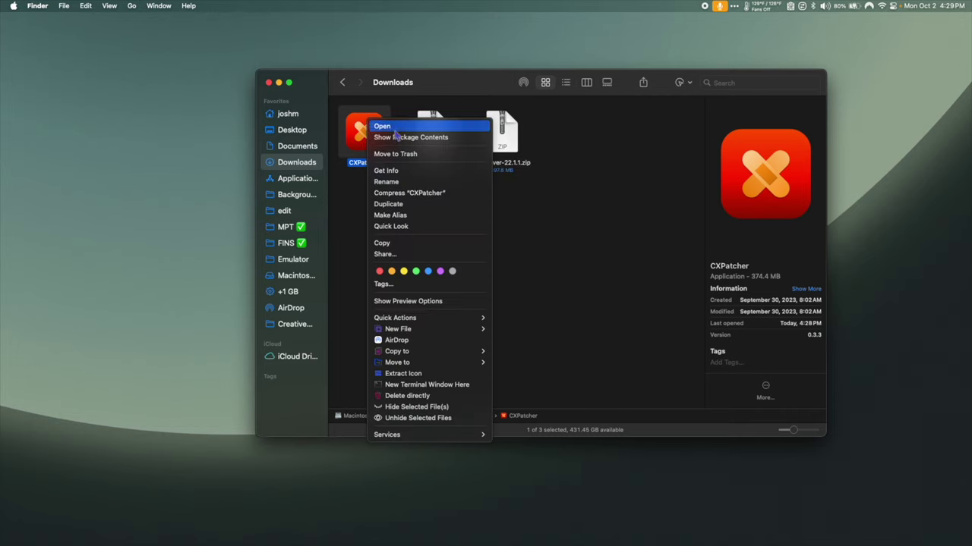
left_click(394, 128)
left_click(456, 249)
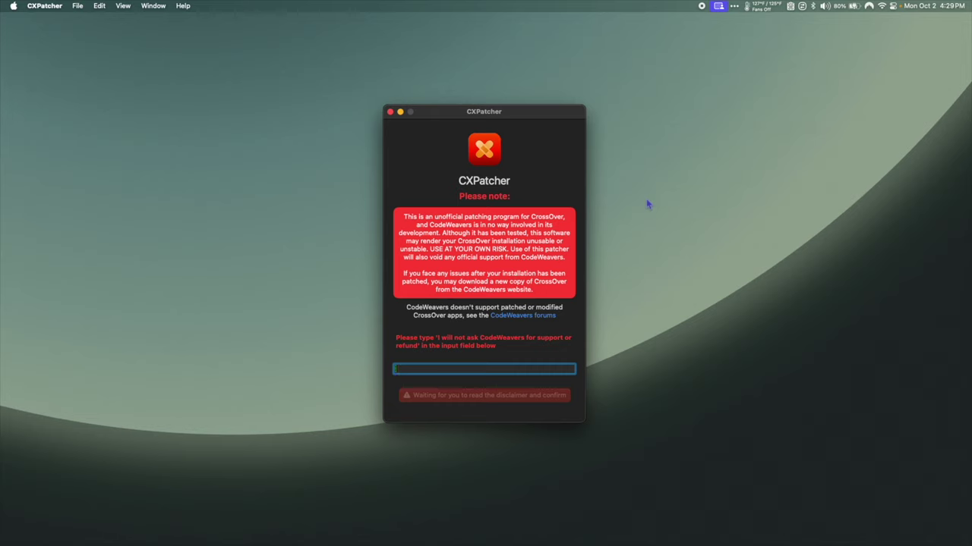
- Enter "i will not ask codeweavers for support or refund" in the CXPatcher disclaimer and agree to proceed
type("i will not ask codewe")
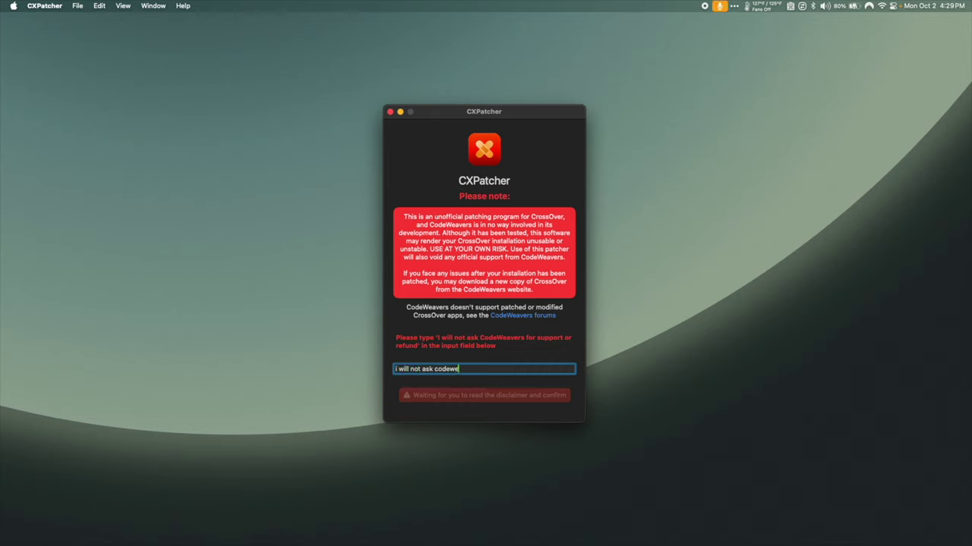
type("avers for support or refunds")
key("BackSpace")
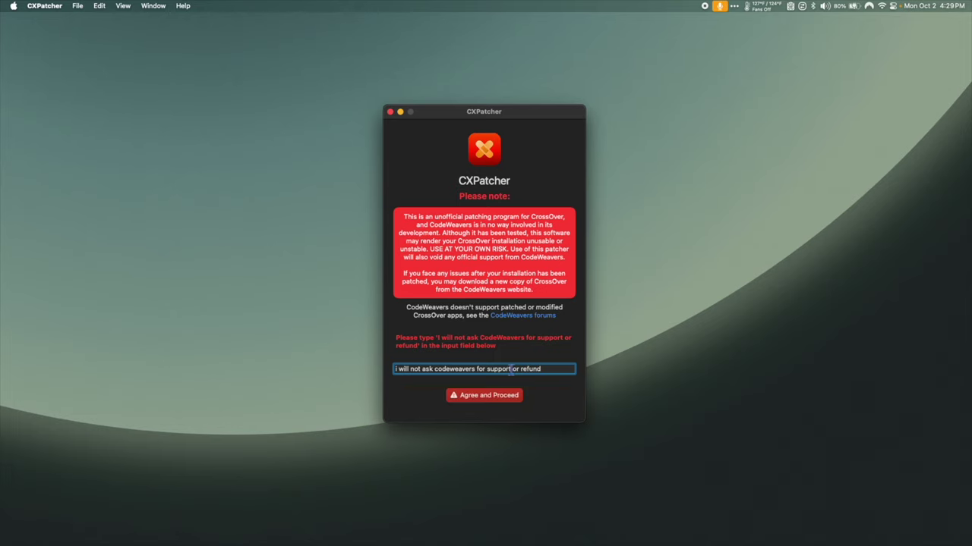
left_click(484, 396)
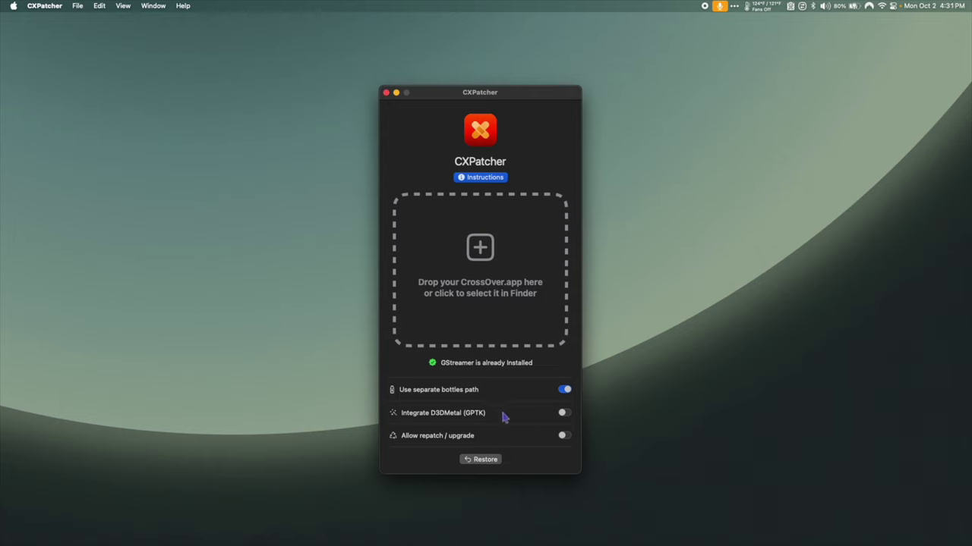
- Enable Integrate D3DMetal (GPTK) and Allow repatch / upgrade in CXPatcher
left_click(564, 415)
left_click(564, 437)
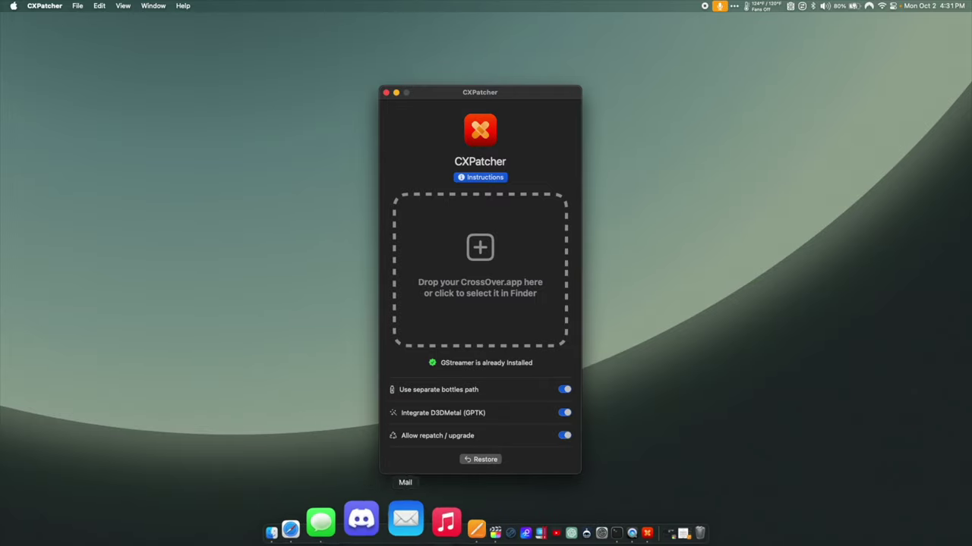
- Patch CrossOver 22 from the Applications folder with CXPatcher
left_click(337, 519)
left_click(300, 179)
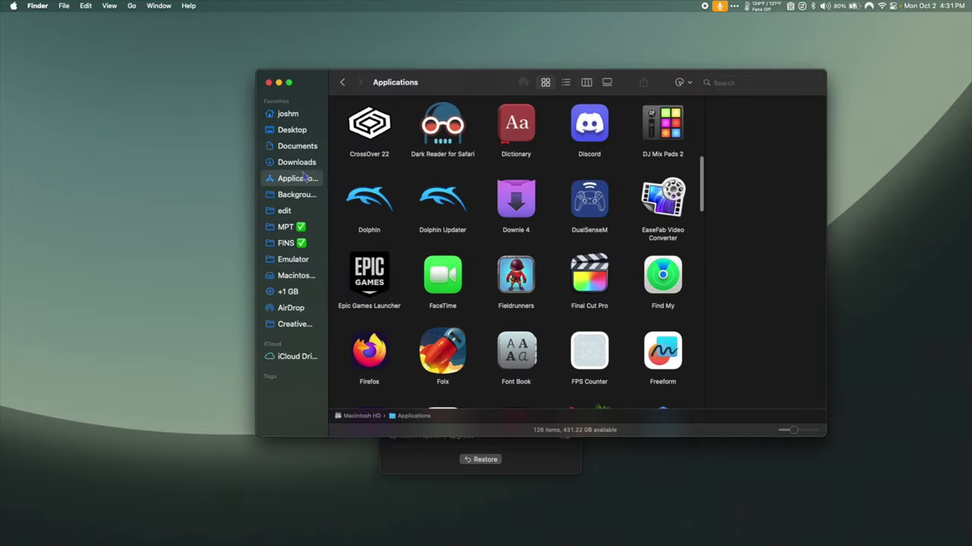
left_click_drag(316, 84, 649, 187)
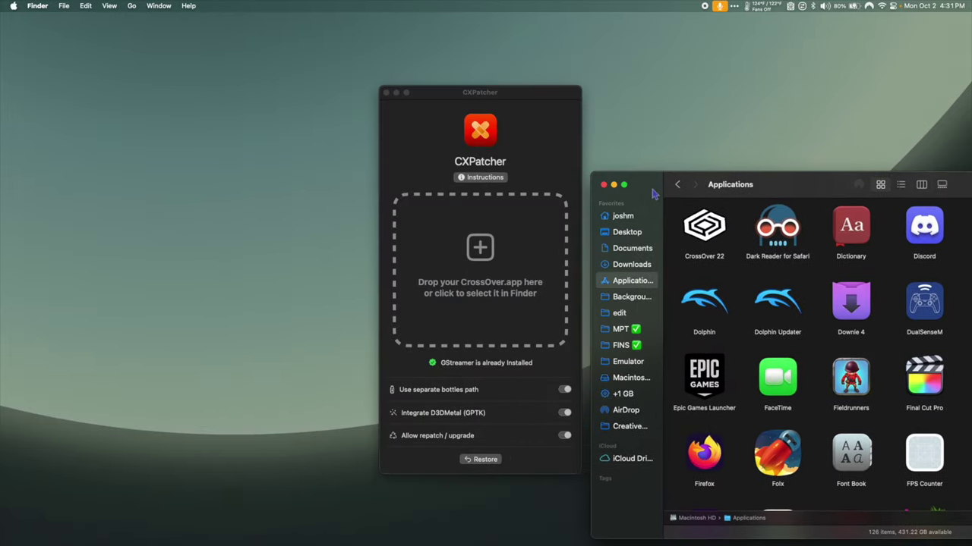
left_click_drag(704, 226, 497, 275)
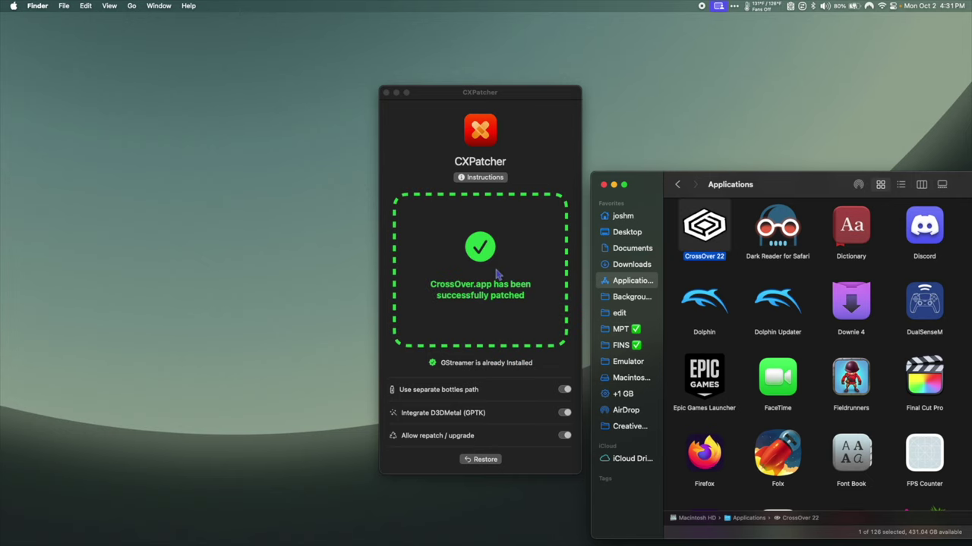
- Quit CXPatcher and open the patched CrossOver 22 from the Applications folder
key("super+q")
left_click_drag(656, 191, 330, 117)
double_click(373, 159)
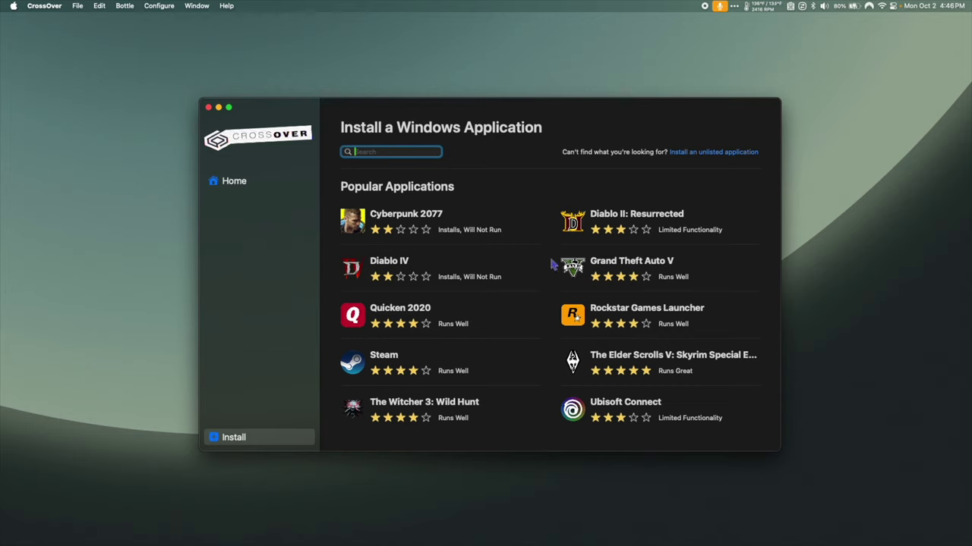
- Start installing Steam into a new Windows 10 64-bit bottle, accepting the Microsoft XML Parser license and completing that setup
left_click(395, 363)
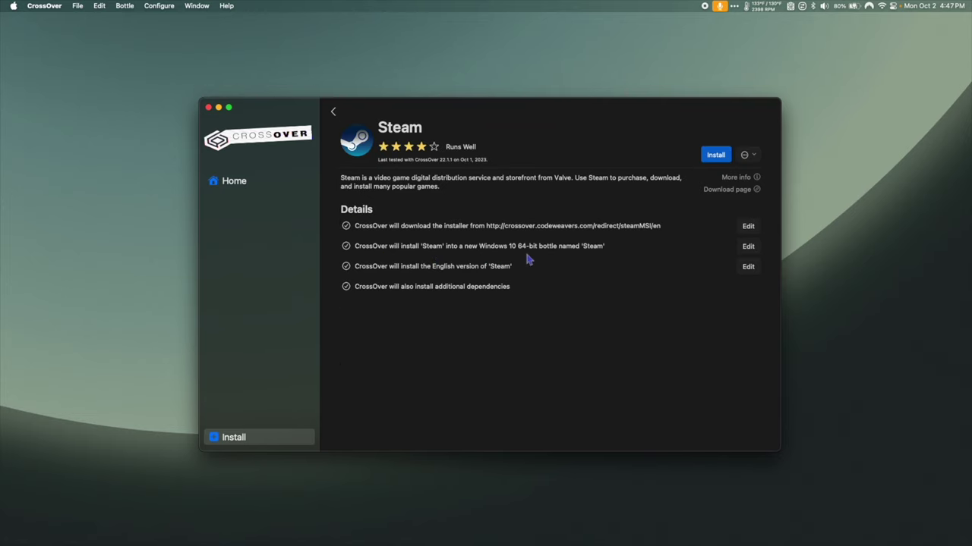
left_click(715, 155)
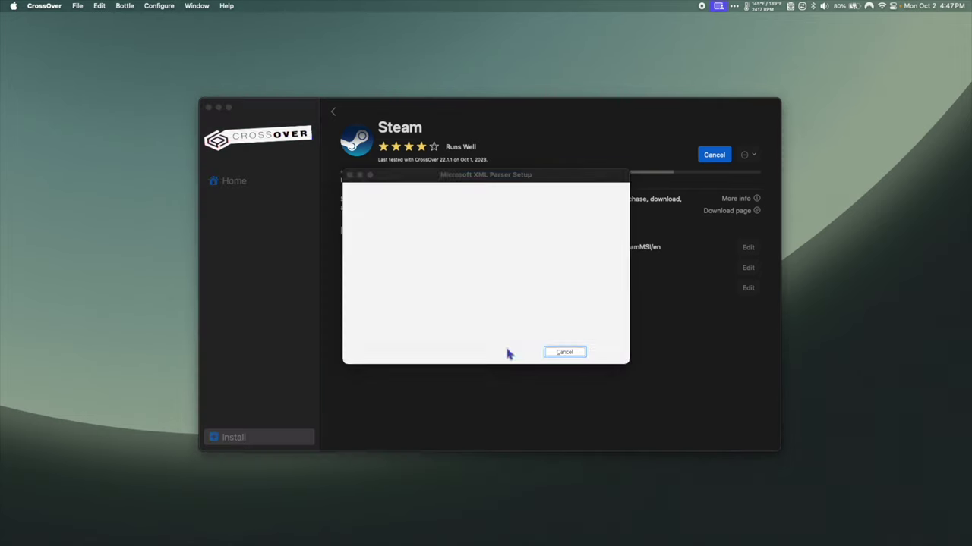
left_click(510, 354)
left_click(462, 320)
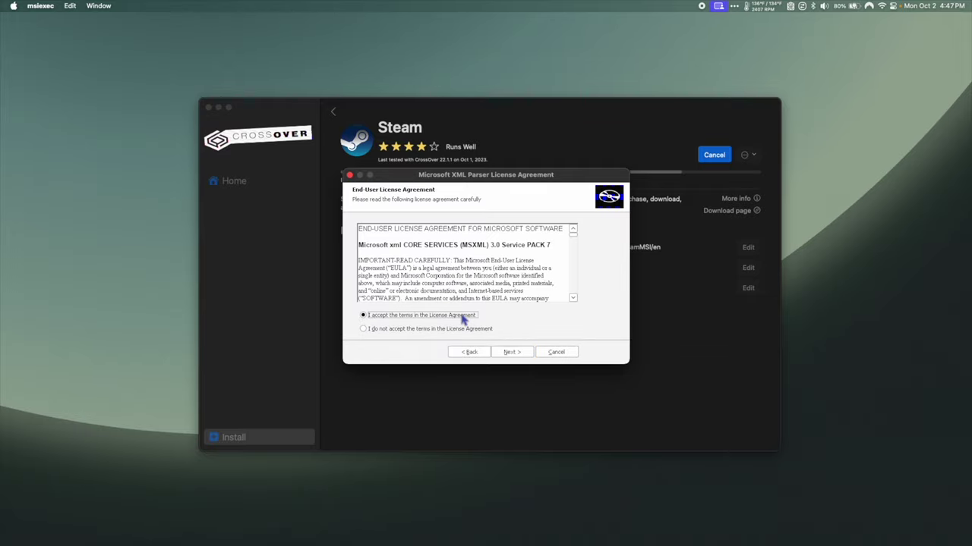
left_click(516, 356)
left_click(518, 357)
left_click(518, 353)
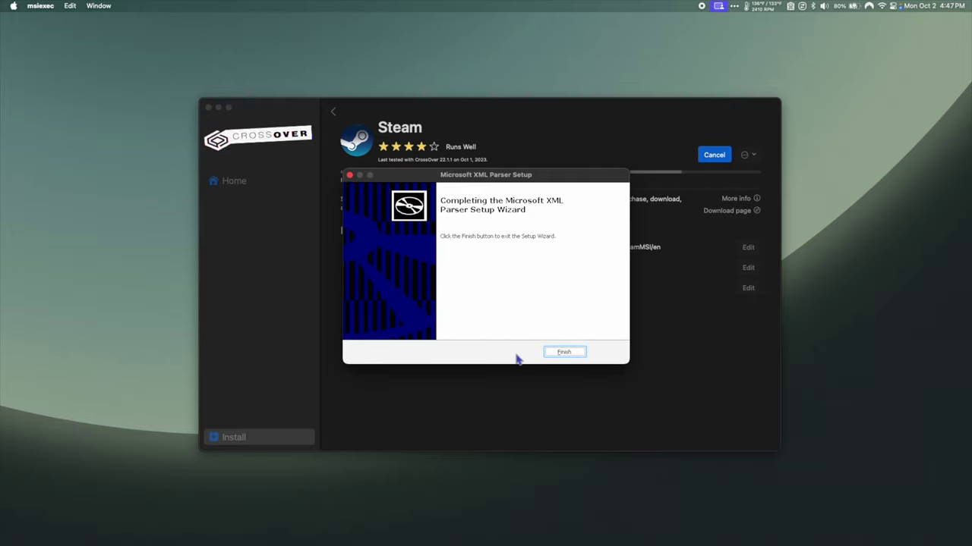
left_click(561, 354)
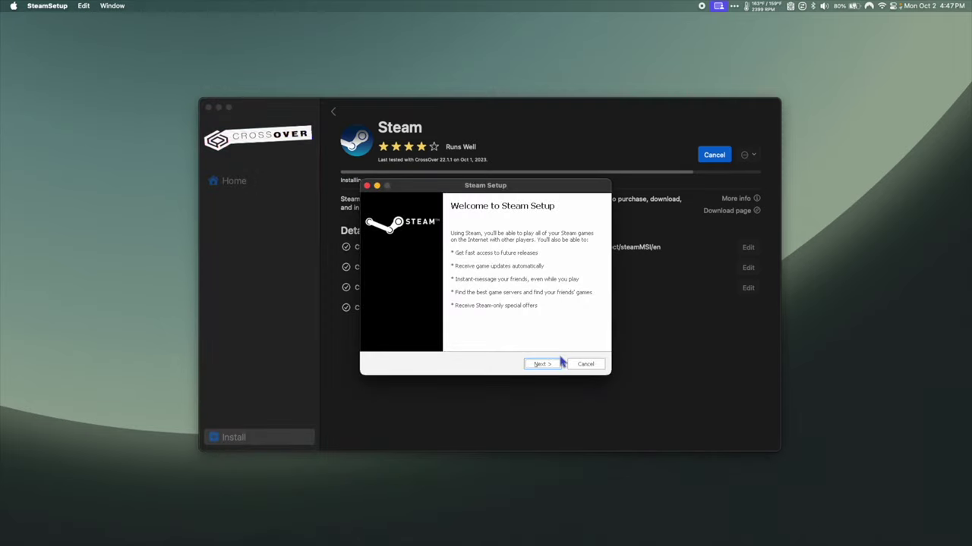
- Complete Steam Setup with its default options, leaving Run Steam enabled so Steam launches and updates
left_click(553, 364)
left_click(550, 365)
left_click(543, 364)
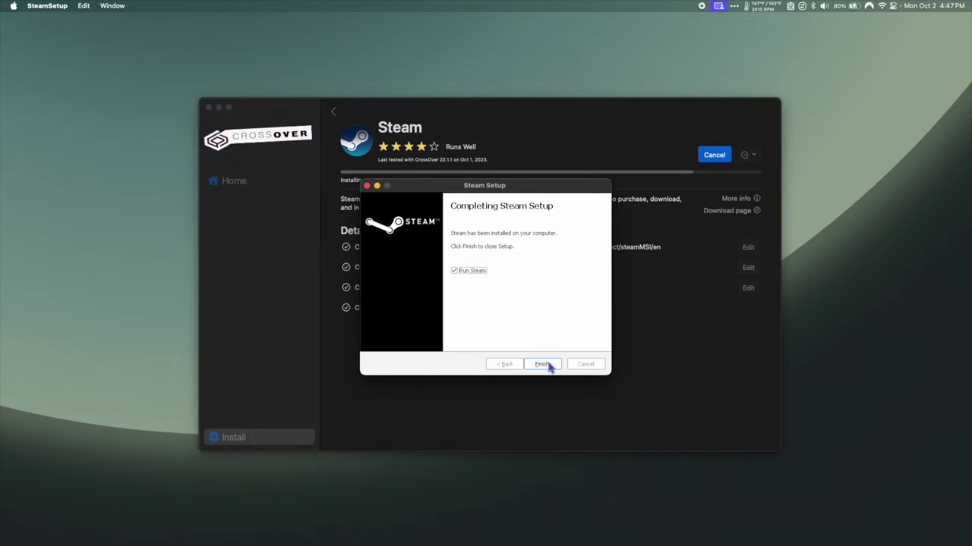
left_click(543, 364)
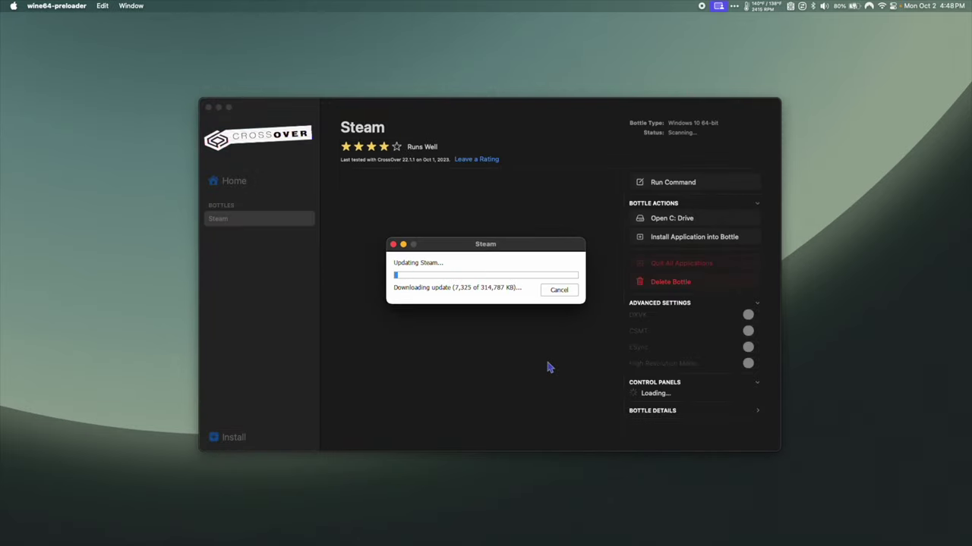
left_click(527, 323)
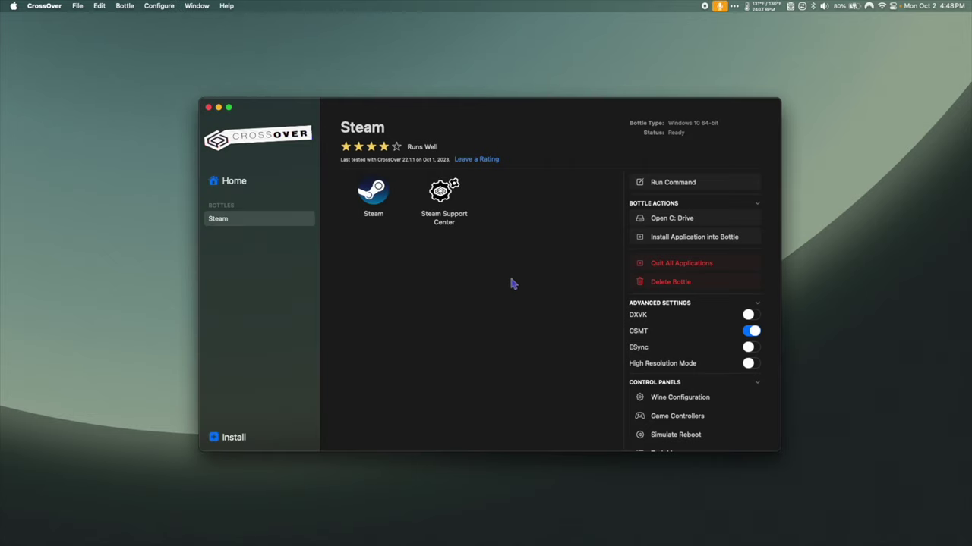
- Switch DXVK on and back off in the Steam bottle's advanced settings
left_click(750, 315)
left_click(752, 316)
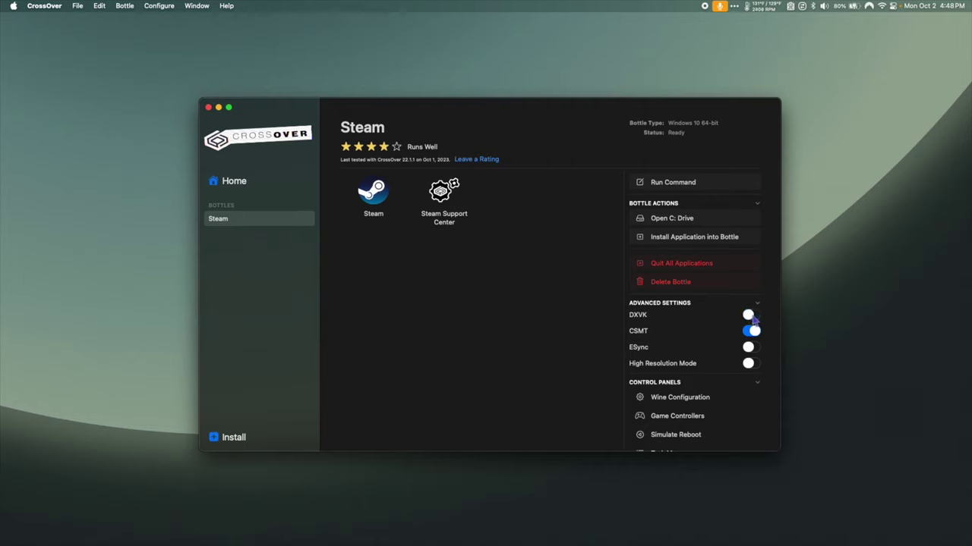